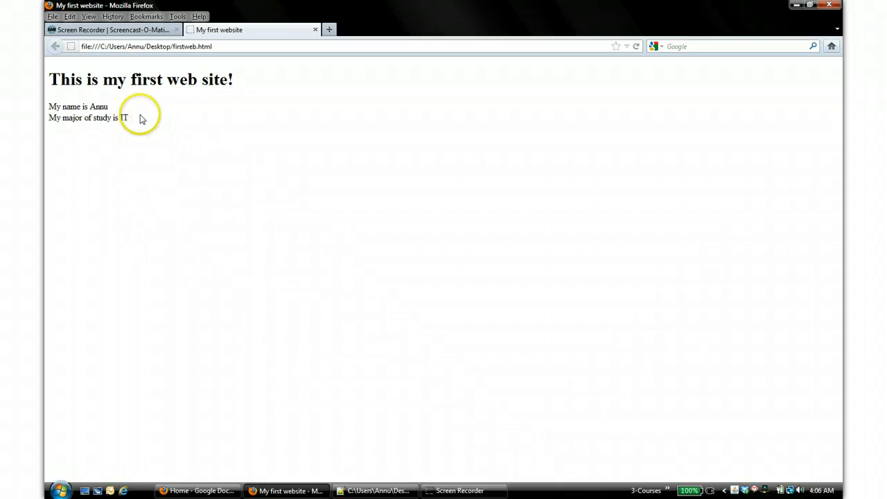
# - Review the local firstweb.html page's file address and text, then start a new blank tab
pyautogui.moveTo(81, 46); pyautogui.dragTo(218, 48)
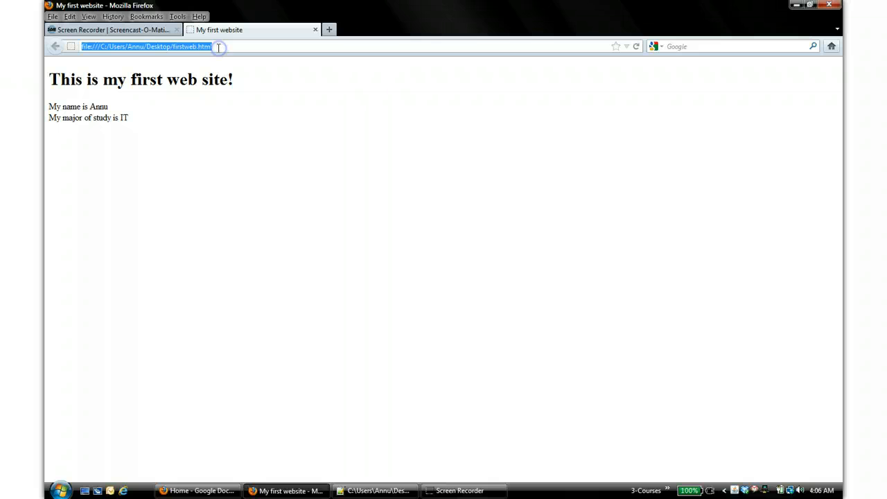
pyautogui.click(144, 133)
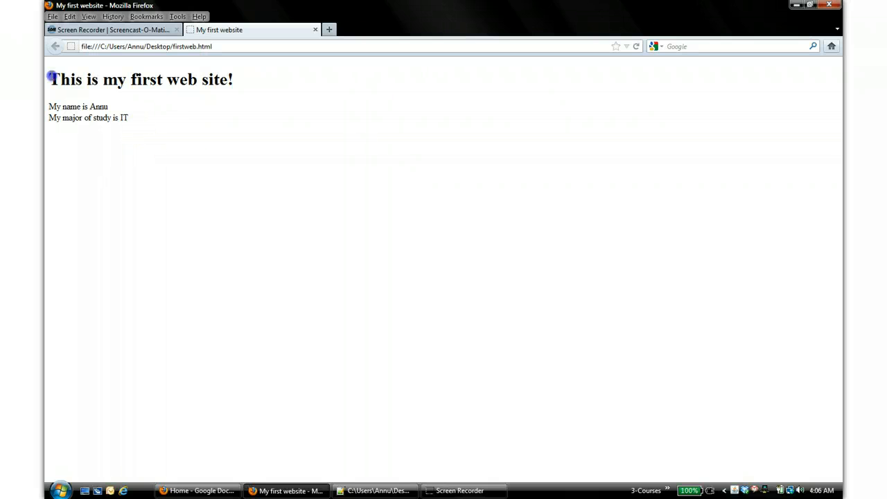
pyautogui.hotkey('ctrl', 'a')
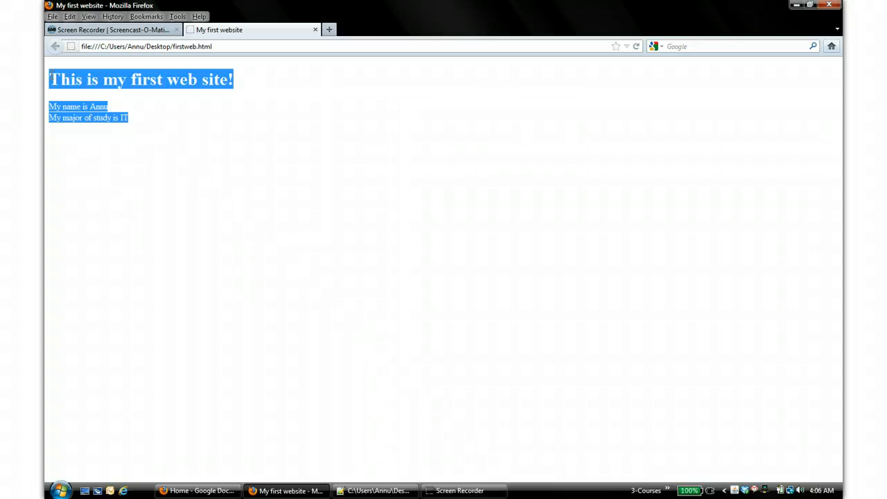
pyautogui.click(151, 133)
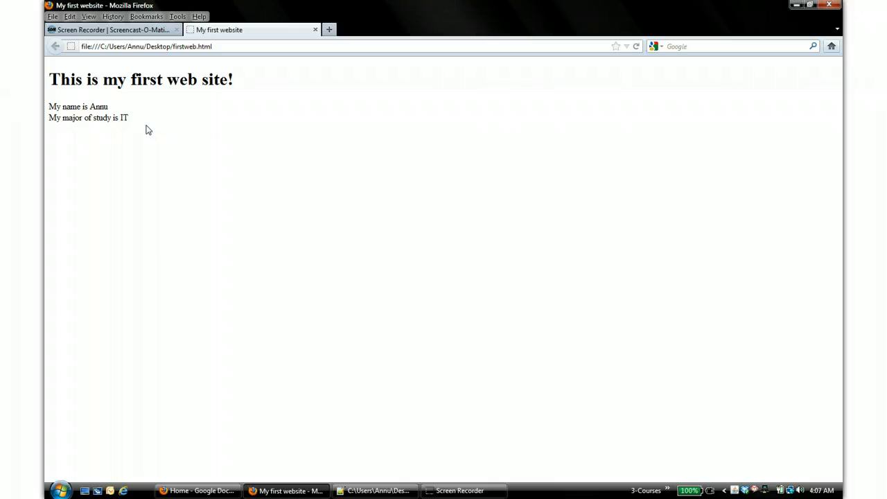
pyautogui.click(329, 29)
# - Go to ucfilespace.uc.edu in the new tab
pyautogui.click(300, 46)
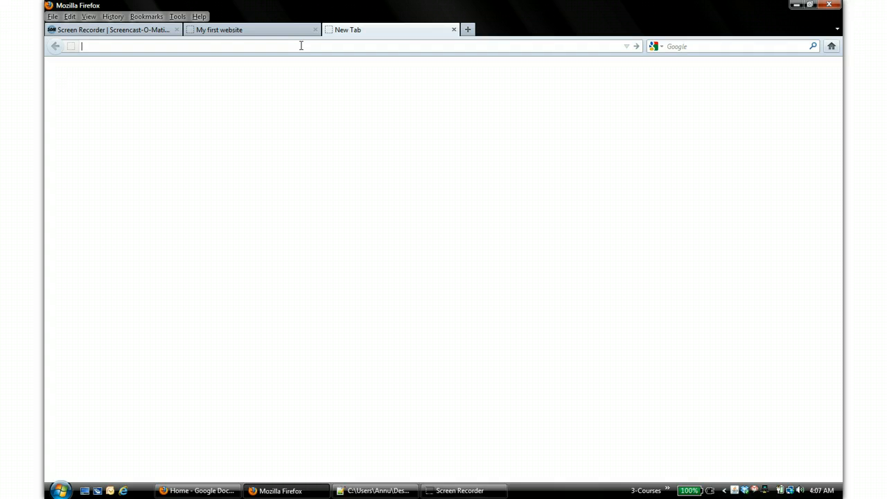
pyautogui.write('ucfilespace')
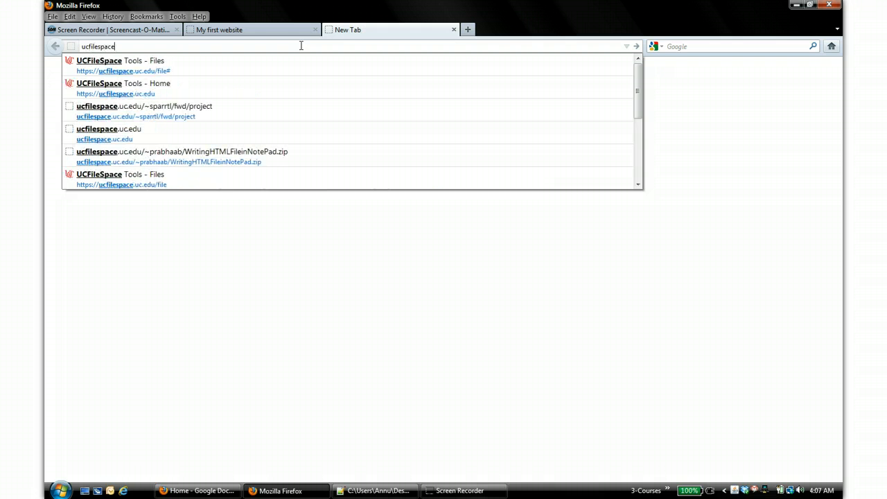
pyautogui.write('.')
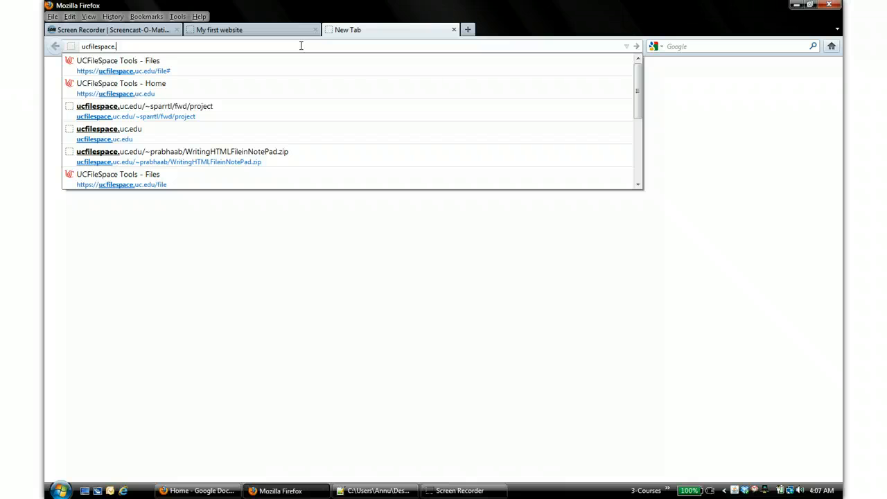
pyautogui.write('uc.edu')
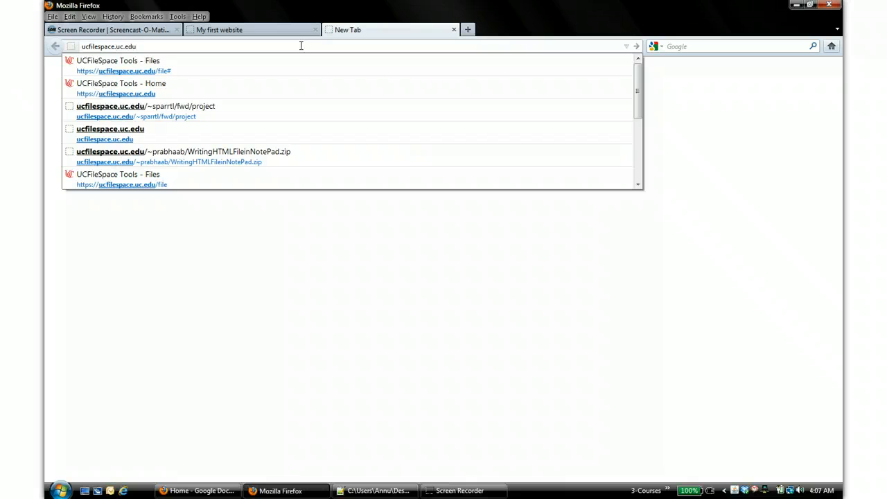
pyautogui.press('Return')
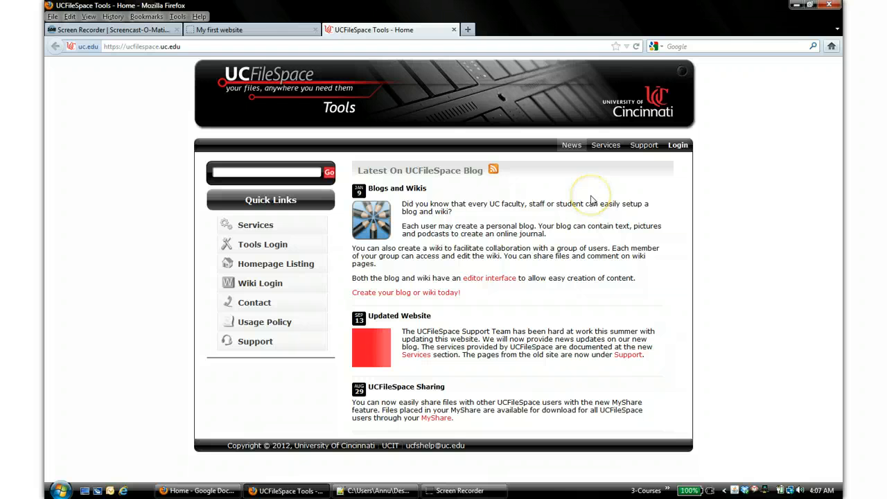
# - Sign in through the Central Login Service with the account username and password, then go to MyFiles
pyautogui.click(678, 146)
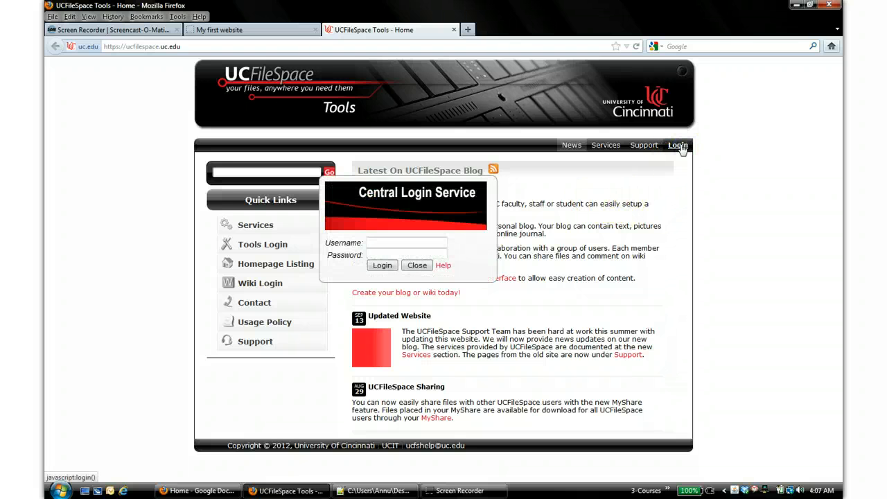
pyautogui.click(412, 241)
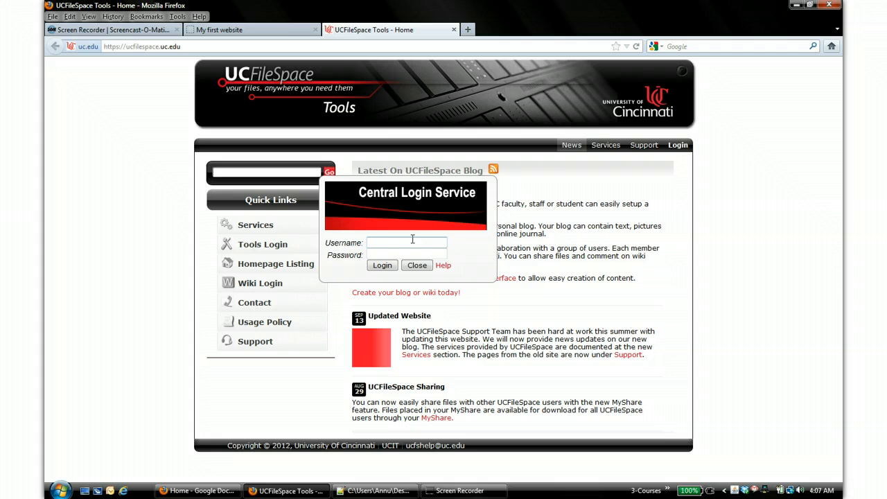
pyautogui.write('prabhaab')
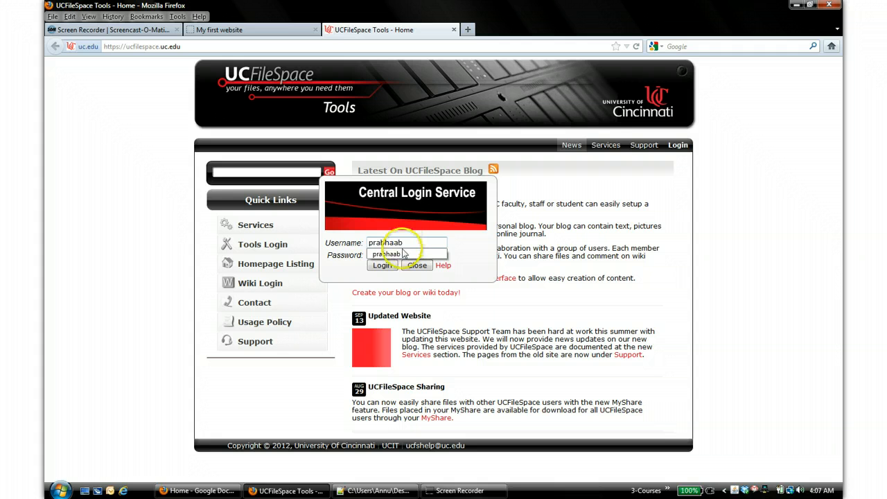
pyautogui.click(401, 255)
pyautogui.write('p')
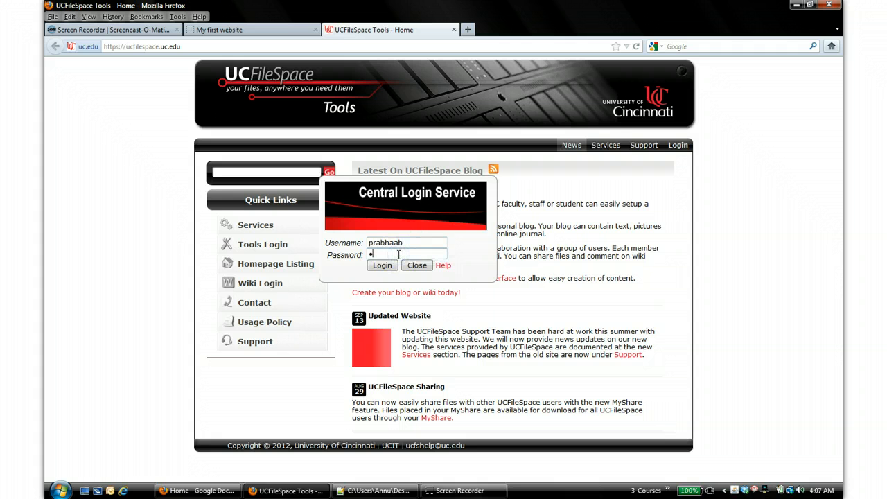
pyautogui.write('********')
pyautogui.click(386, 266)
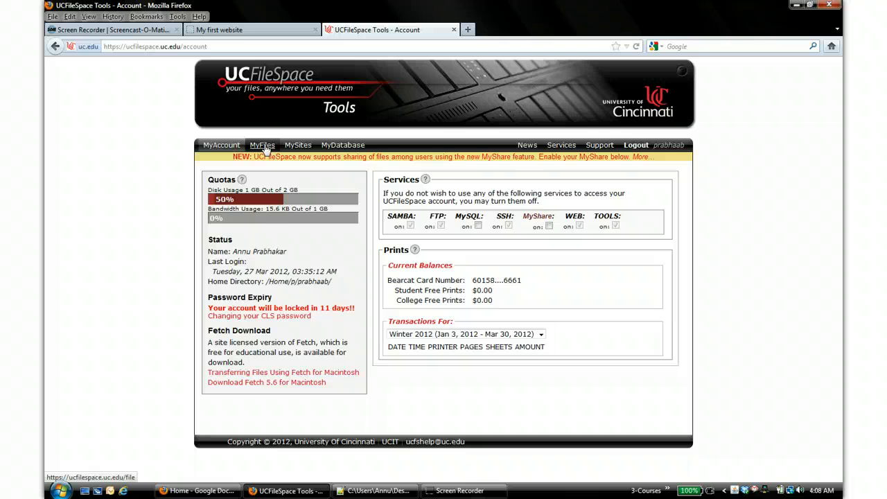
pyautogui.click(263, 146)
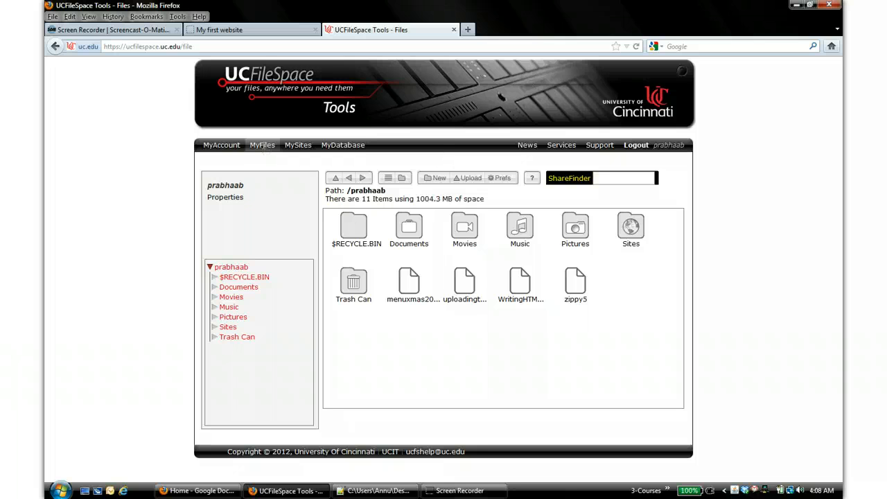
# - Open the Sites folder and confirm the path ends in /Sites, showing 32 items
pyautogui.click(265, 145)
pyautogui.click(299, 167)
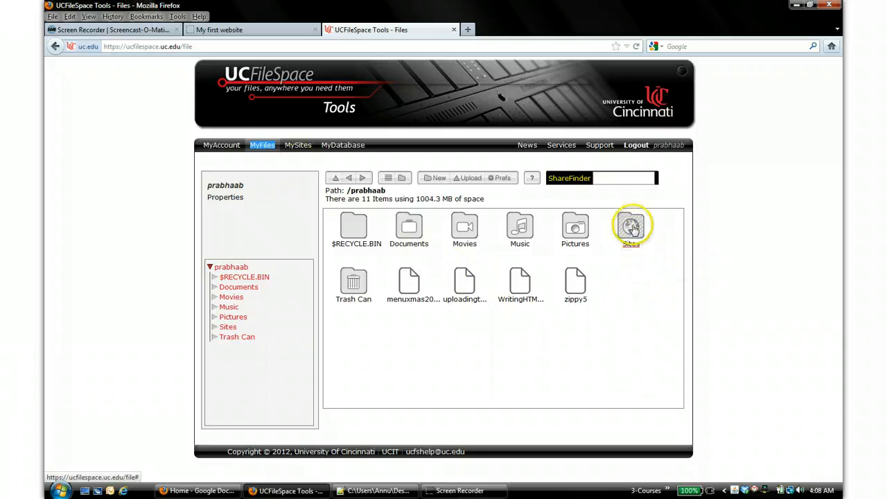
pyautogui.doubleClick(631, 227)
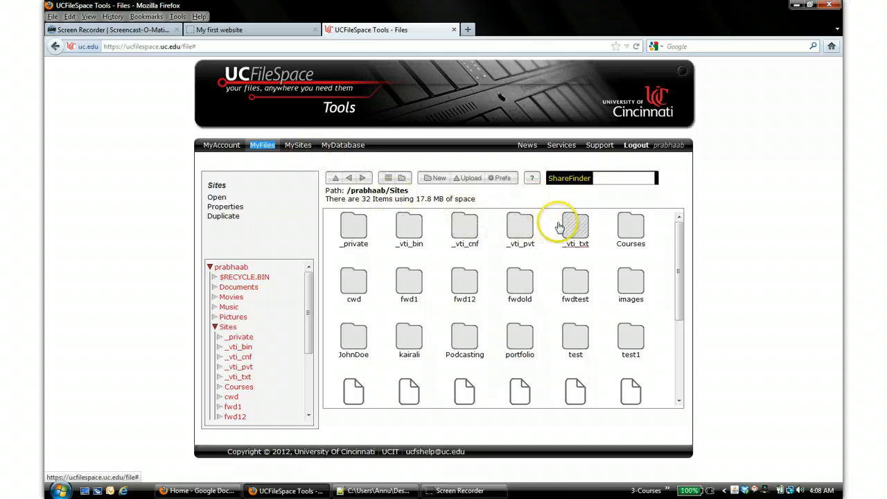
pyautogui.moveTo(327, 190); pyautogui.dragTo(410, 196)
pyautogui.click(411, 195)
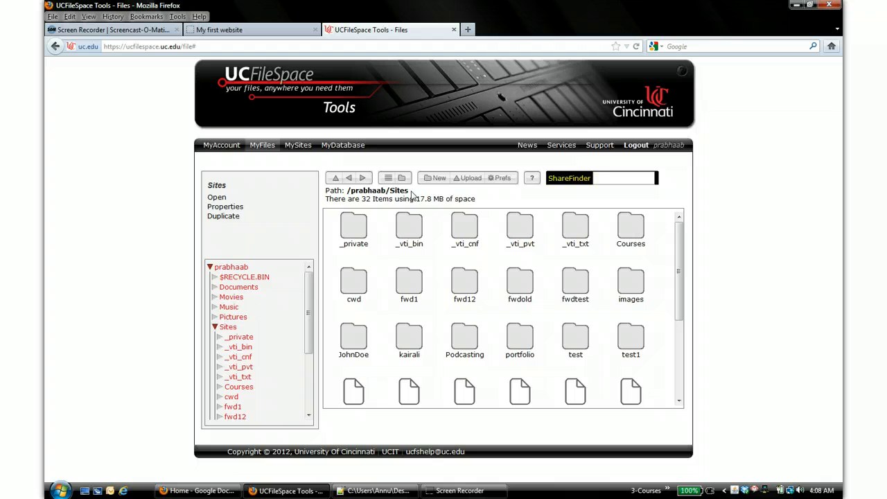
pyautogui.moveTo(409, 190); pyautogui.dragTo(387, 191)
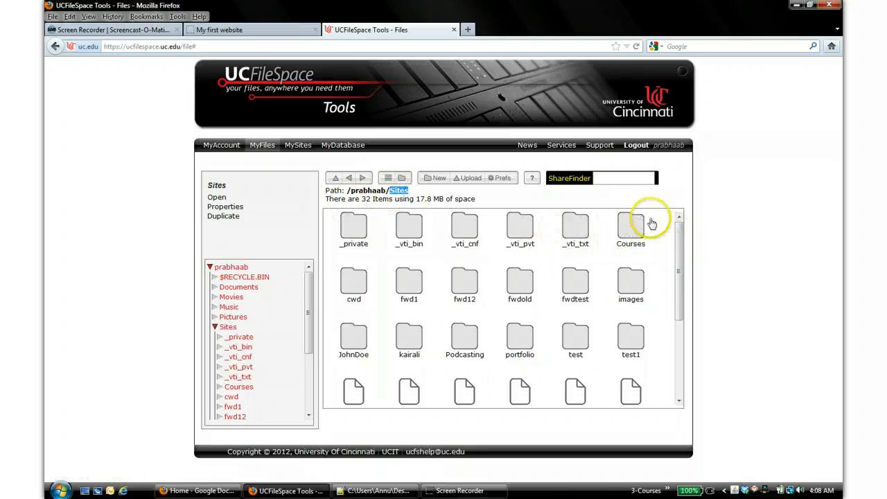
pyautogui.click(426, 194)
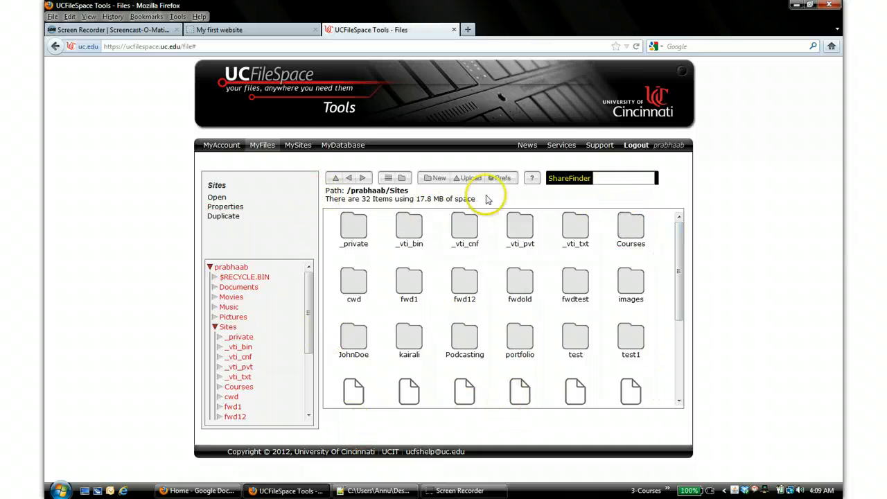
pyautogui.click(435, 178)
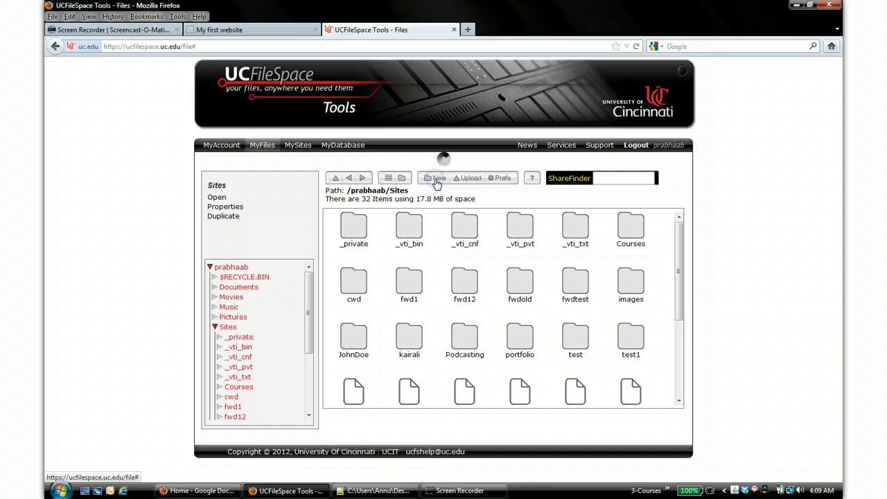
# - Name the new folder fwd, create it, and open the empty fwd folder
pyautogui.click(434, 160)
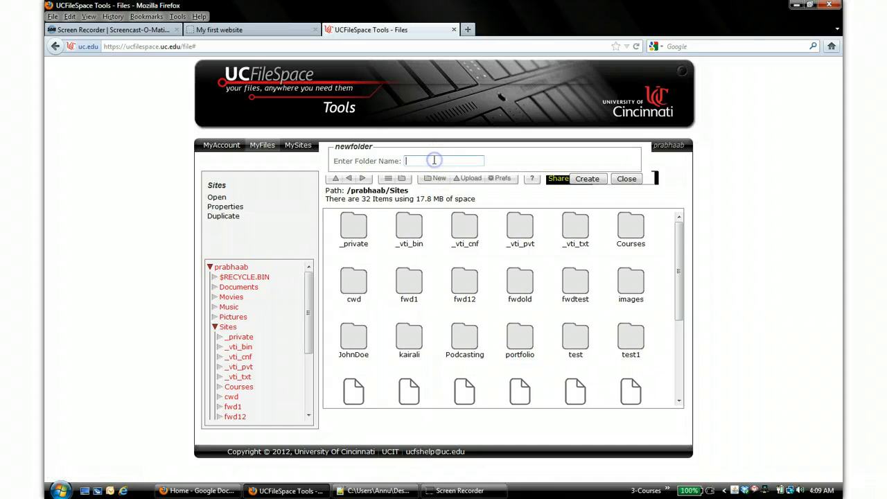
pyautogui.write('fwd')
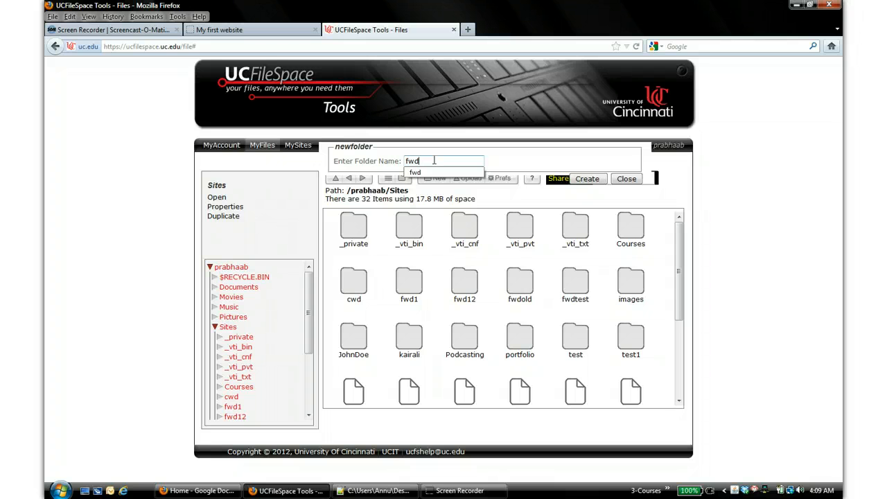
pyautogui.doubleClick(433, 160)
pyautogui.click(510, 158)
pyautogui.click(585, 179)
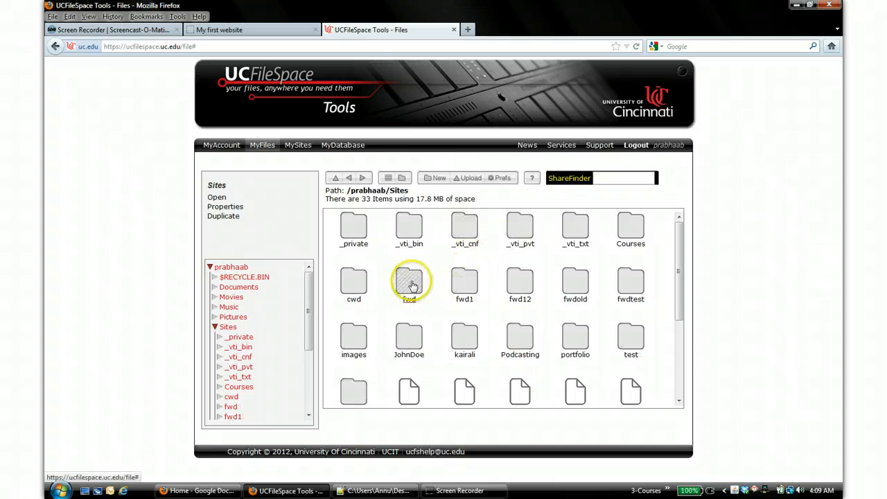
pyautogui.doubleClick(413, 288)
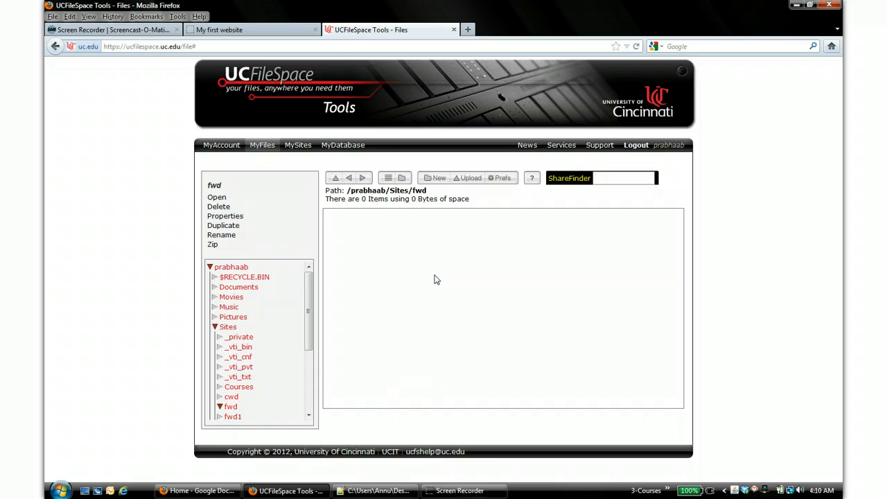
# - Create folder asn1 inside fwd, open it, and check the Sites/fwd/asn1 path
pyautogui.click(433, 180)
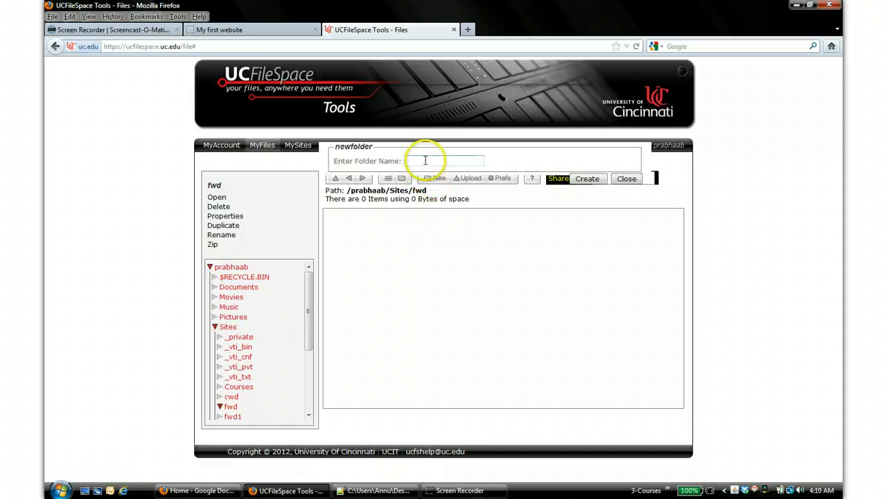
pyautogui.write('asn1')
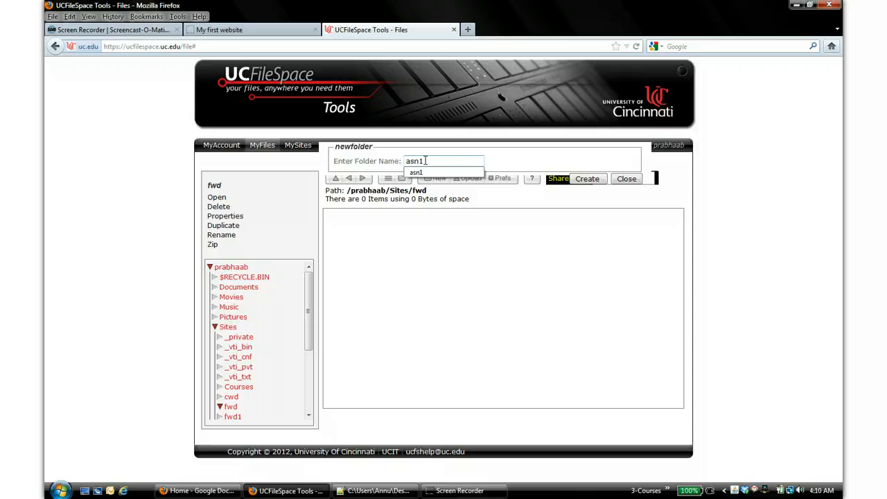
pyautogui.click(416, 173)
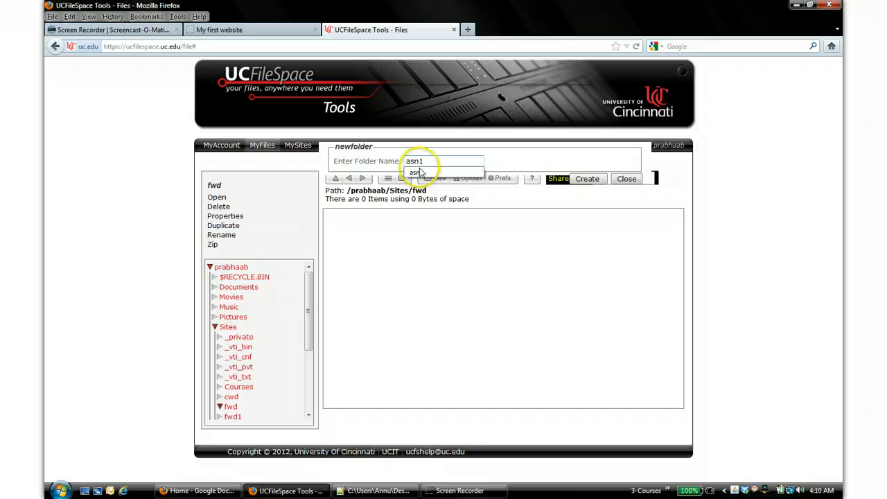
pyautogui.click(584, 182)
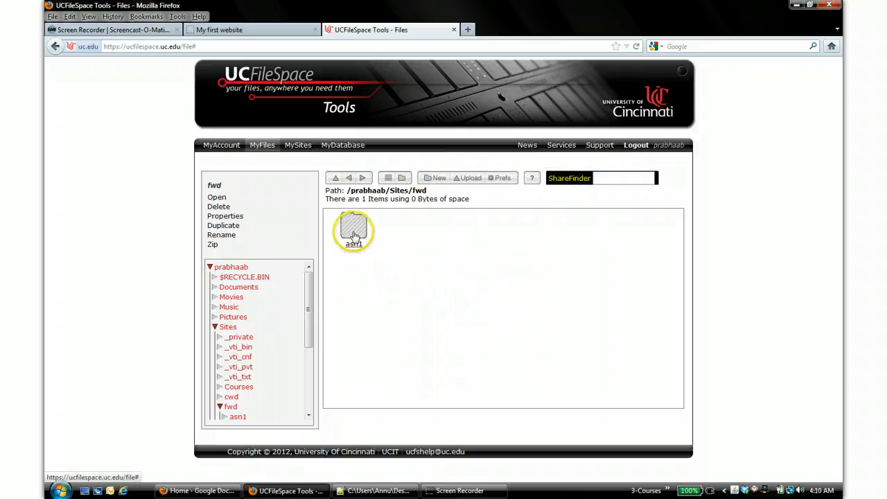
pyautogui.doubleClick(355, 230)
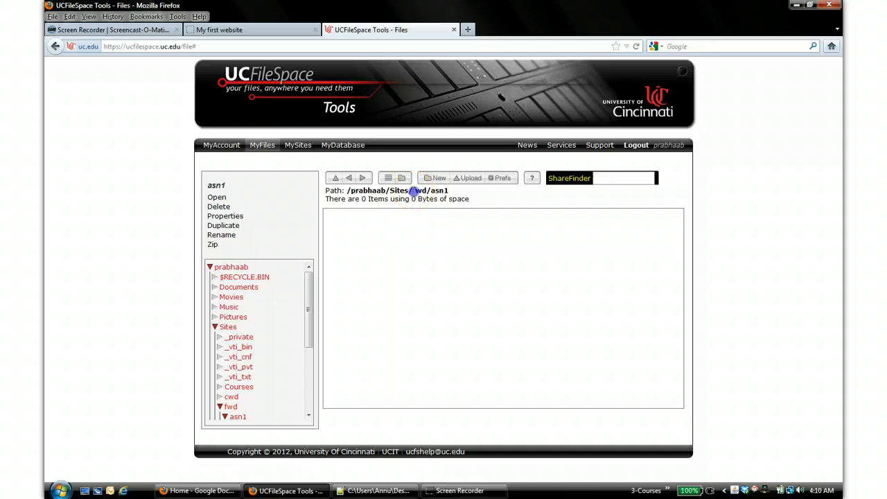
pyautogui.moveTo(411, 190); pyautogui.dragTo(470, 199)
pyautogui.click(439, 279)
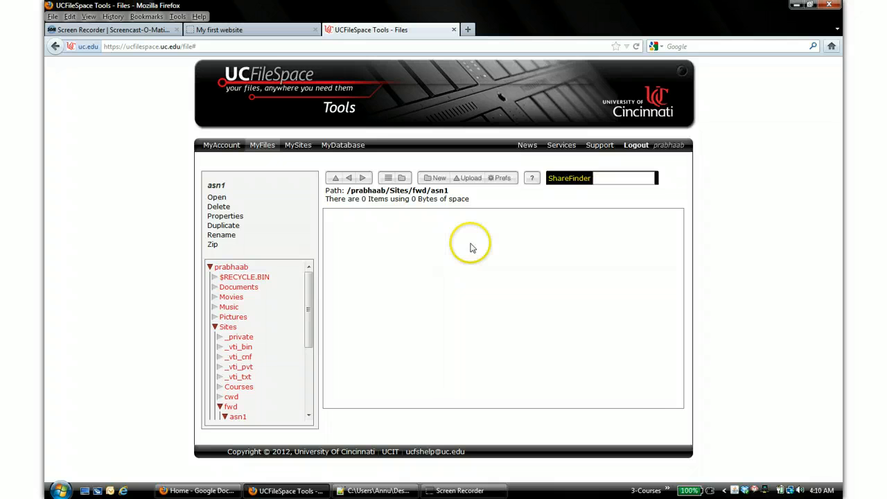
# - Choose firstweb from the Desktop as the upload file and tick Overwrite Existing
pyautogui.click(470, 179)
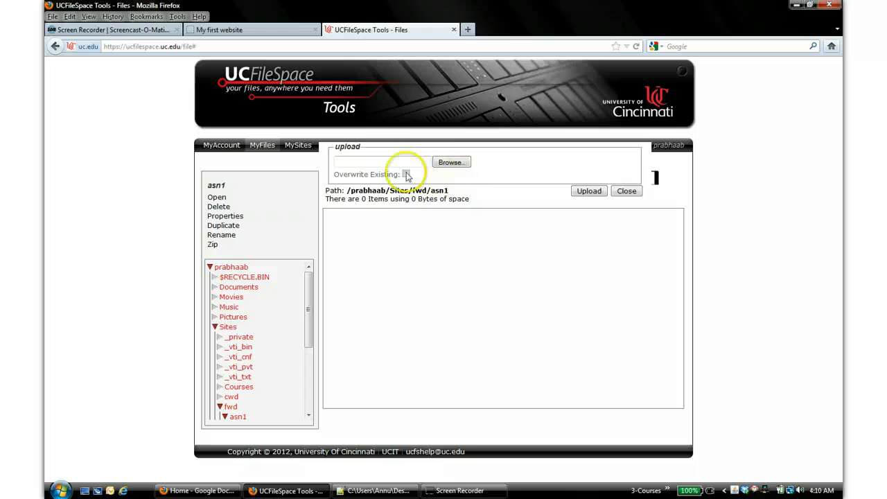
pyautogui.click(451, 162)
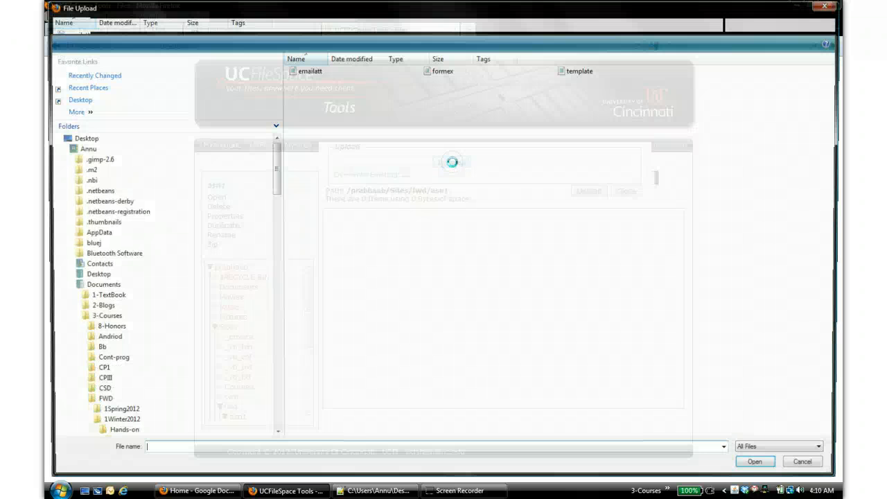
pyautogui.click(86, 101)
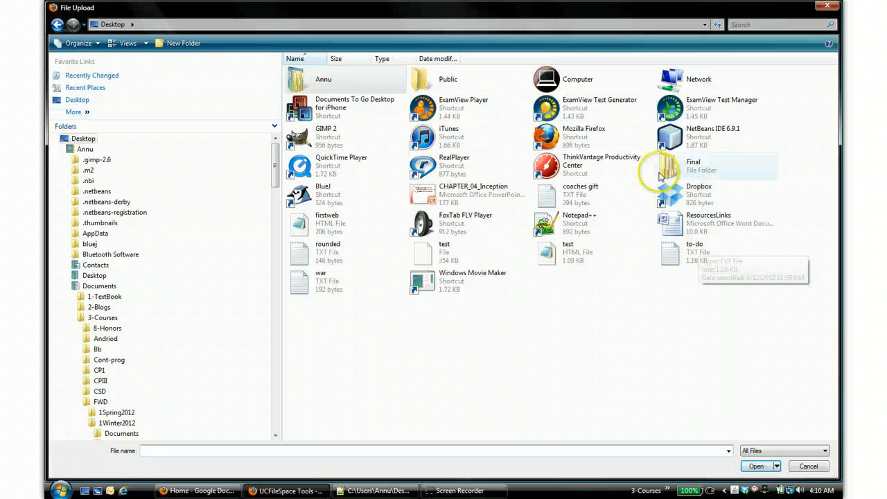
pyautogui.doubleClick(329, 225)
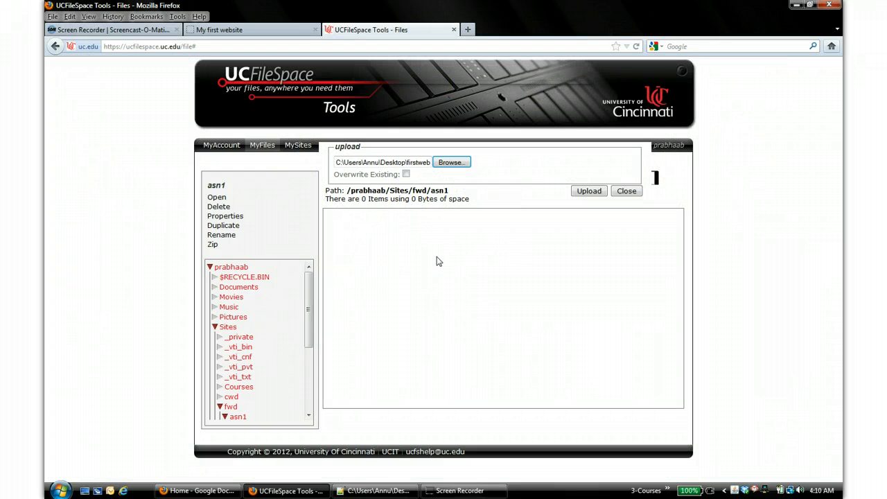
pyautogui.click(406, 174)
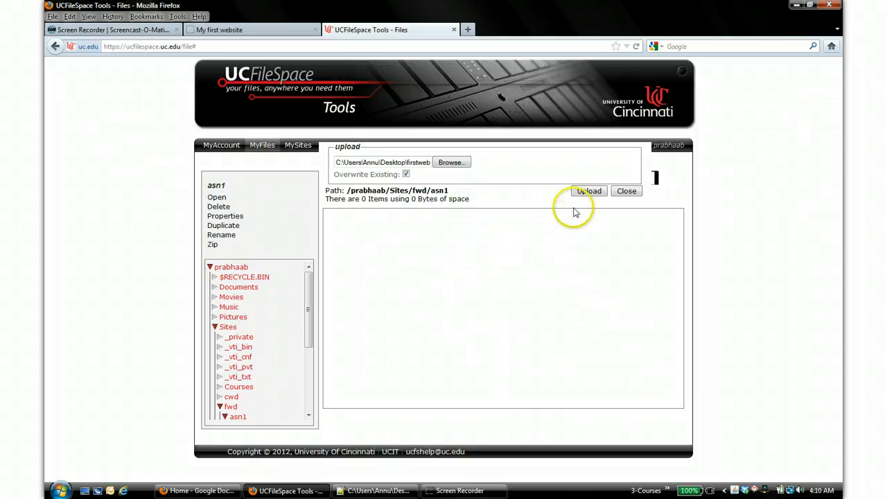
# - Upload firstweb.html into asn1, which then lists 1 item of 206 bytes
pyautogui.click(589, 191)
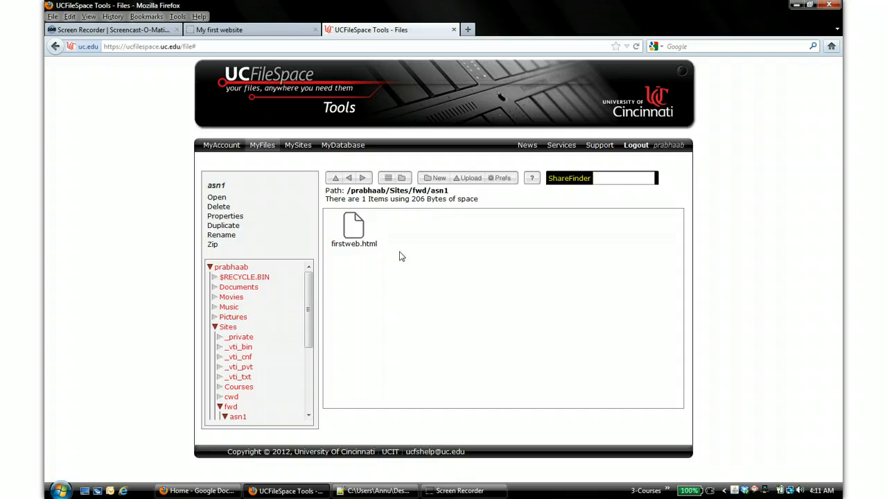
# - In a new tab, type homepages.uc.edu/ plus the account's user folder and fwd/asn1/
pyautogui.click(468, 31)
pyautogui.click(317, 45)
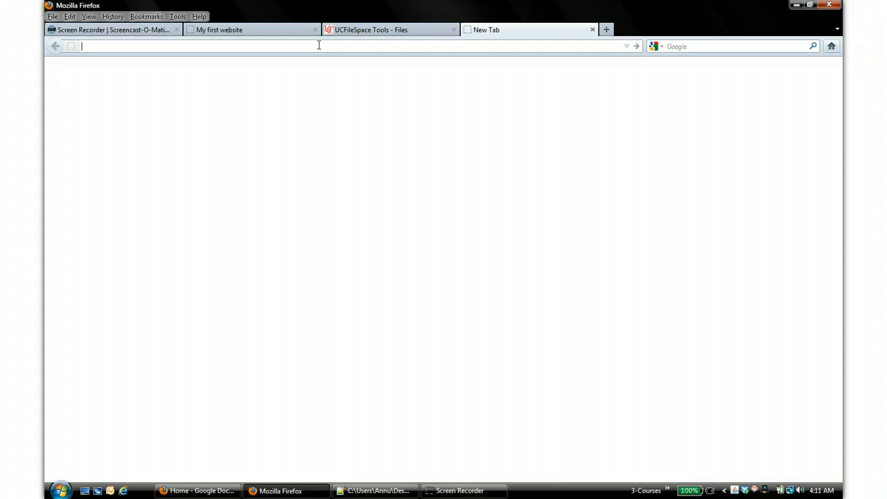
pyautogui.write('homepages')
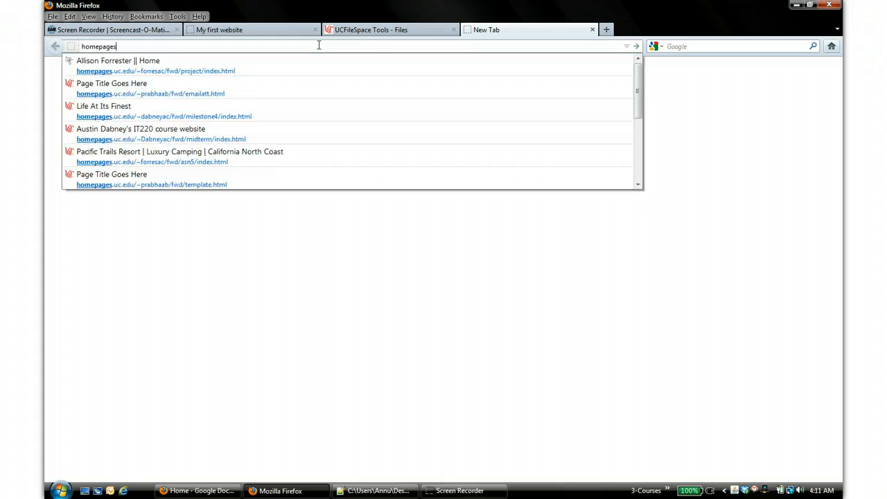
pyautogui.write('.uc.edu')
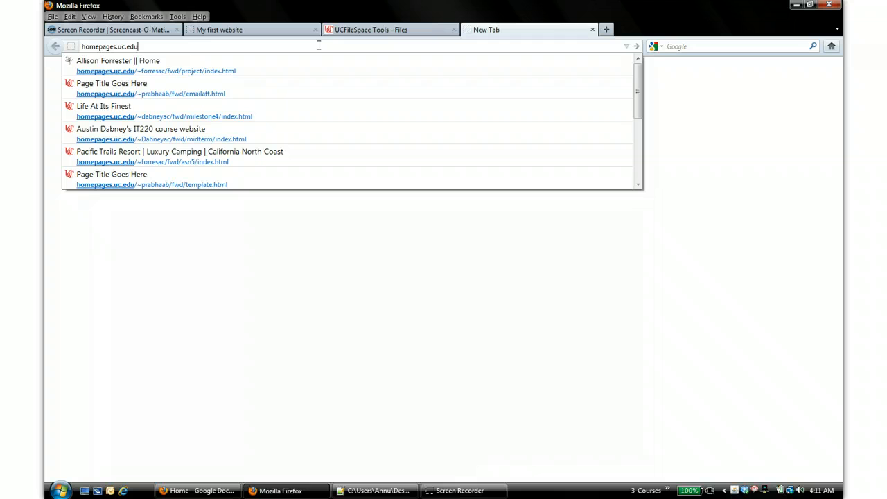
pyautogui.write('/~')
pyautogui.write('prabh')
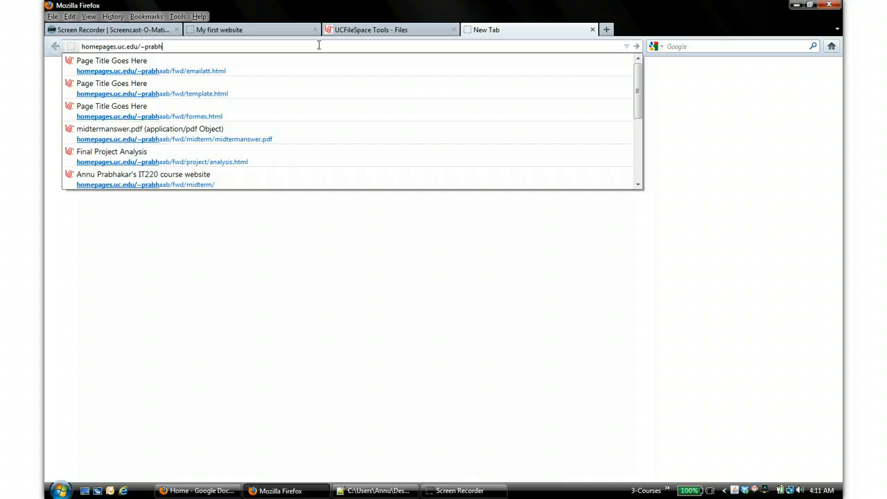
pyautogui.write('aab/')
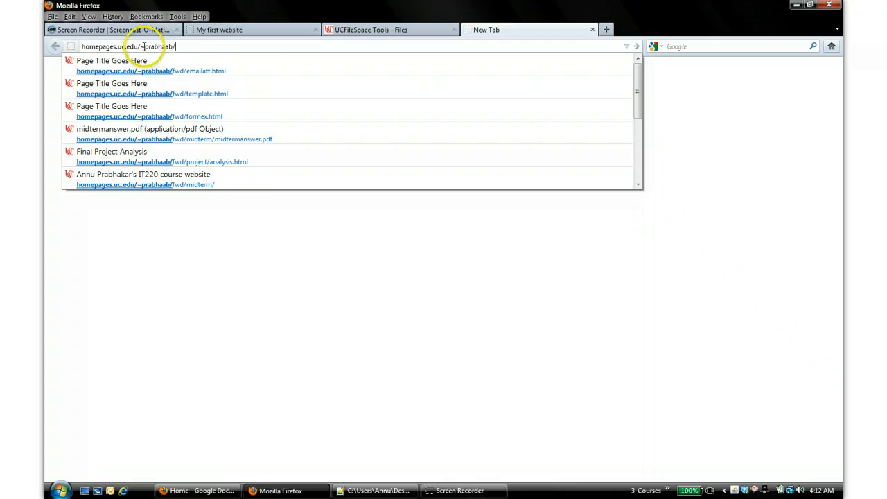
pyautogui.moveTo(144, 47); pyautogui.dragTo(175, 46)
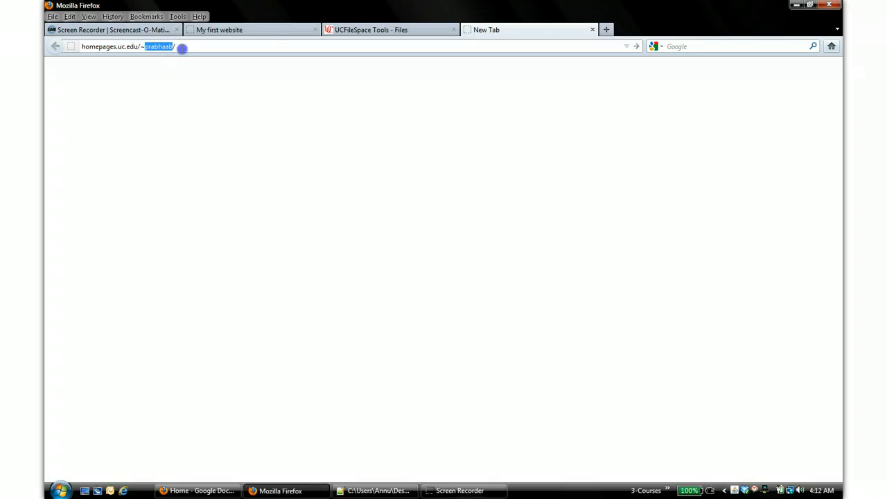
pyautogui.click(181, 48)
pyautogui.write('fw')
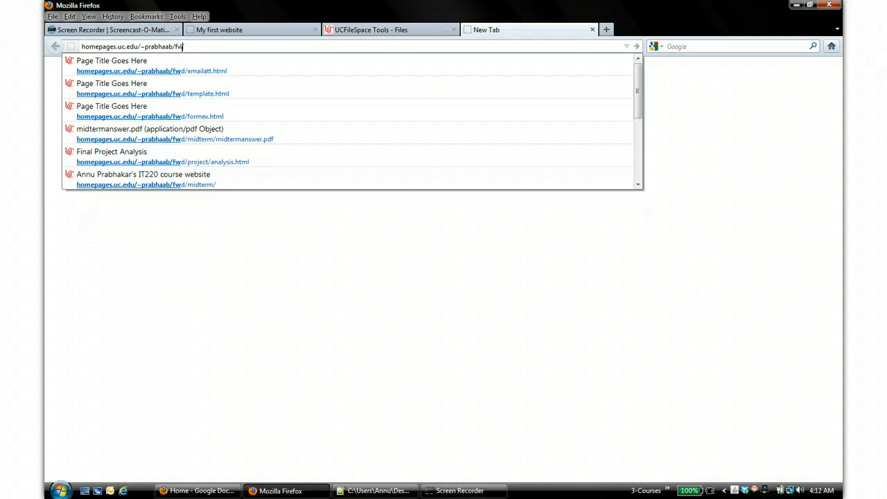
pyautogui.write('d')
pyautogui.write('/')
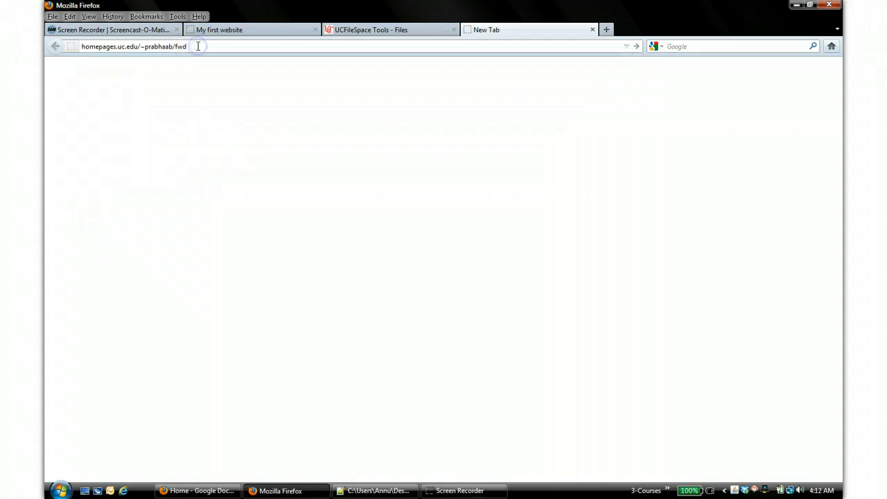
pyautogui.write('asn')
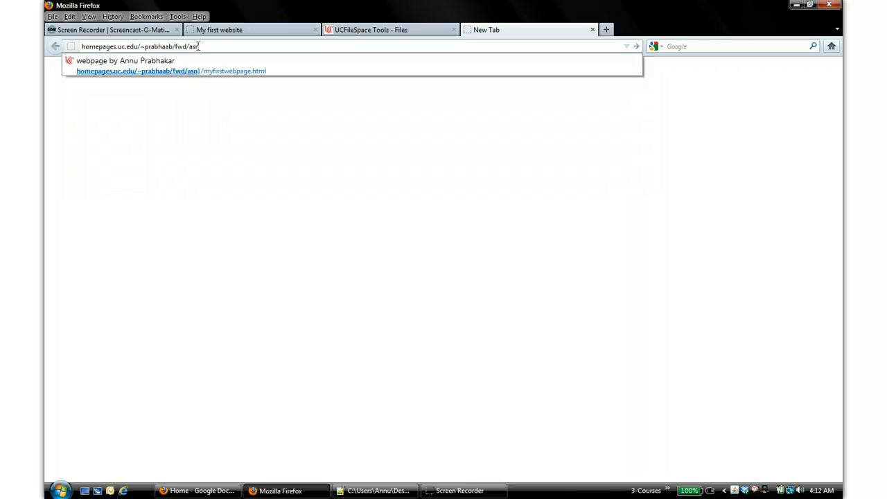
pyautogui.write('1/')
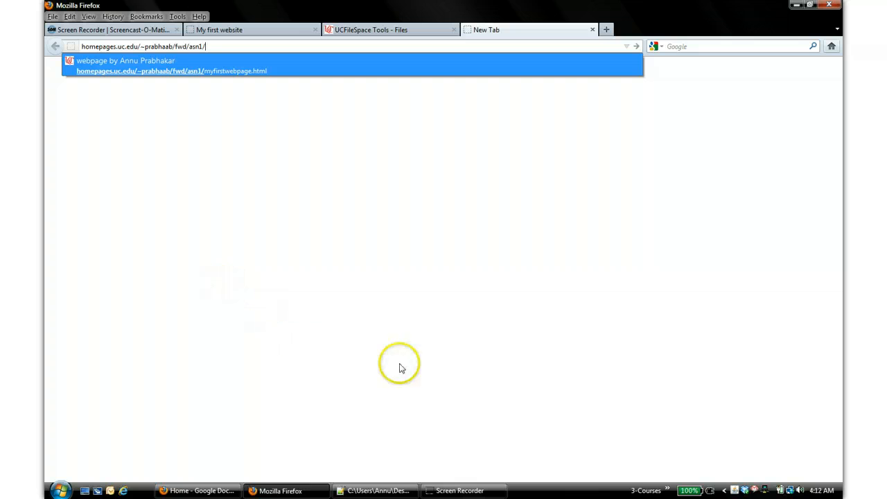
# - Append firstweb.html to the address and verify the homepages.uc.edu and fwd/asn1 parts
pyautogui.click(378, 491)
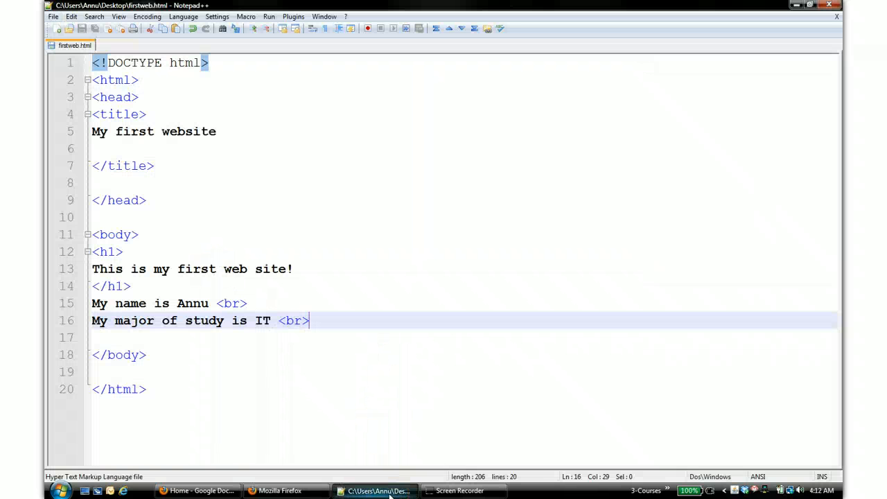
pyautogui.click(390, 493)
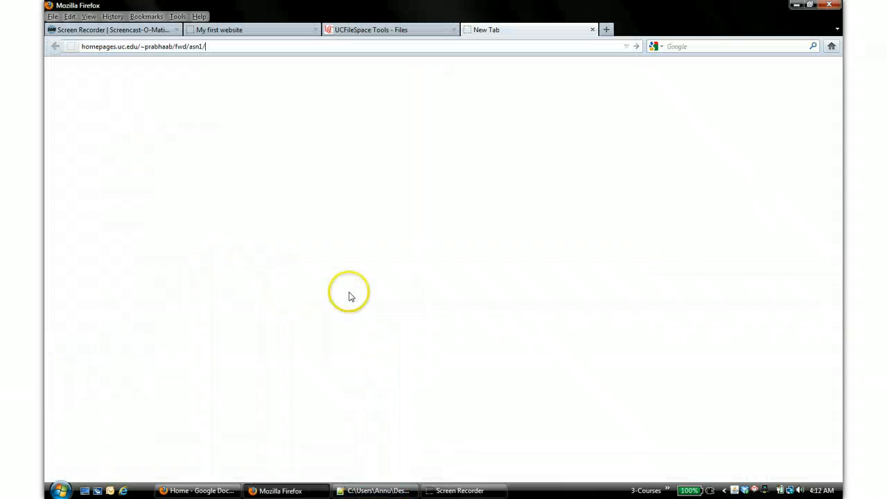
pyautogui.write('fi')
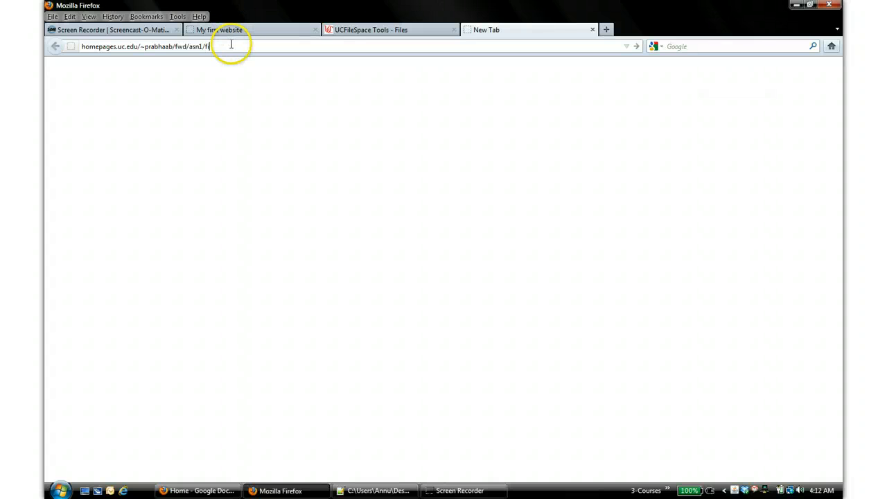
pyautogui.write('rstweb.html')
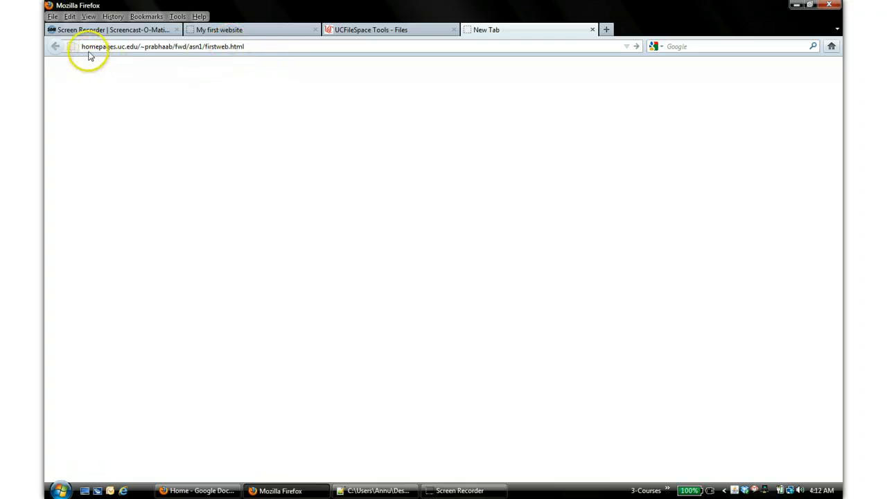
pyautogui.moveTo(81, 46); pyautogui.dragTo(143, 48)
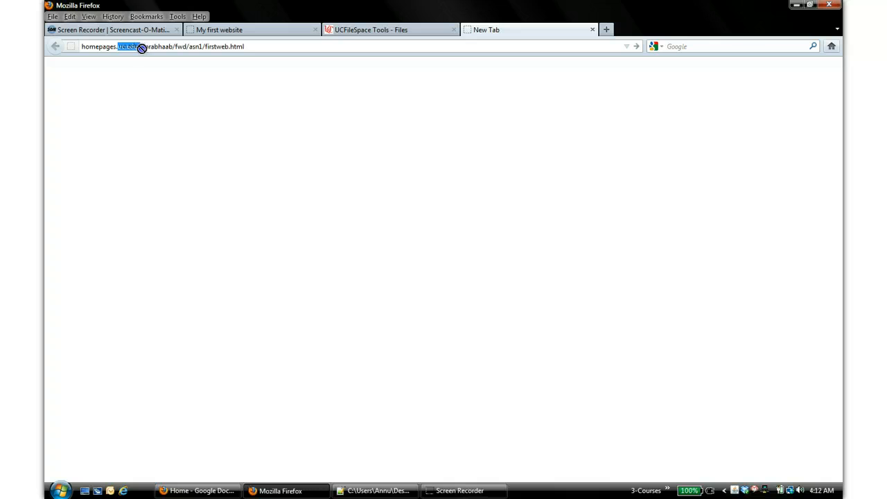
pyautogui.click(164, 51)
pyautogui.click(177, 47)
pyautogui.doubleClick(197, 47)
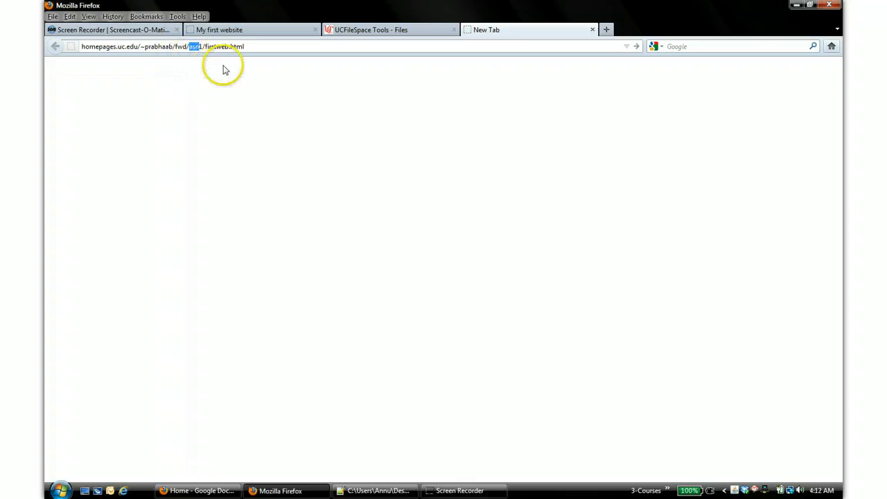
pyautogui.click(257, 48)
# - Load firstweb.html from homepages.uc.edu and compare it against the local desktop file path
pyautogui.press('Return')
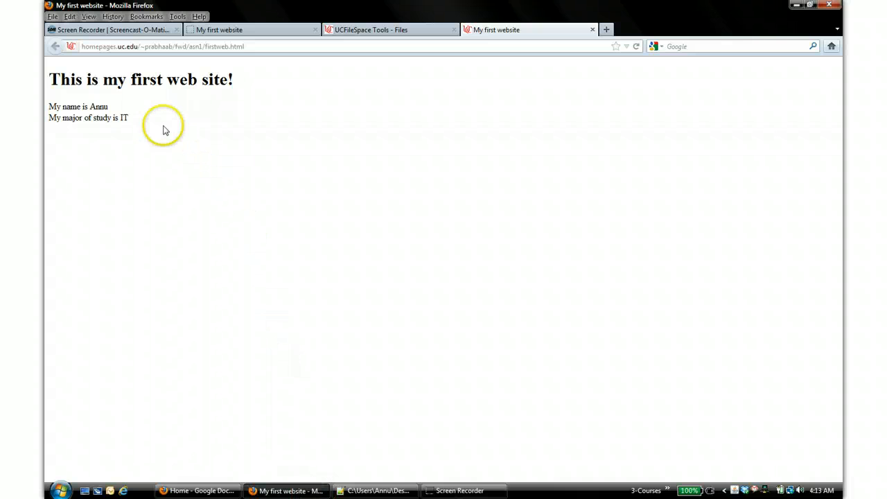
pyautogui.click(217, 30)
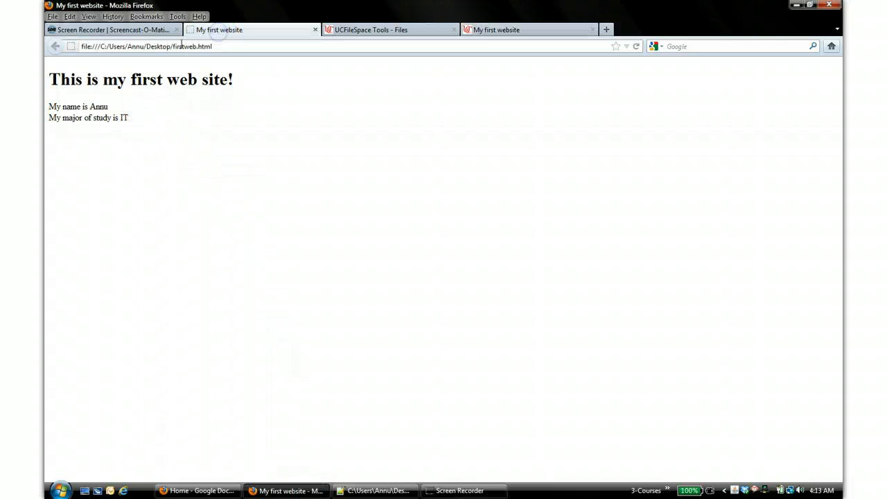
pyautogui.moveTo(87, 46); pyautogui.dragTo(217, 47)
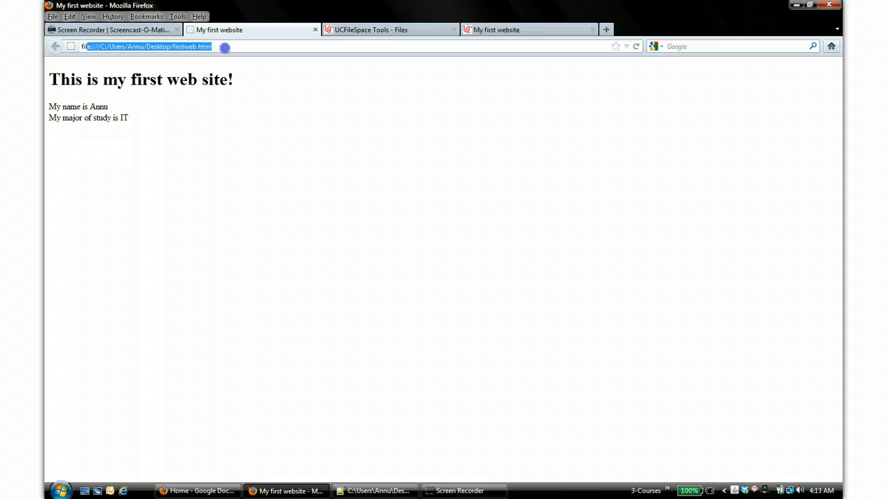
pyautogui.click(225, 47)
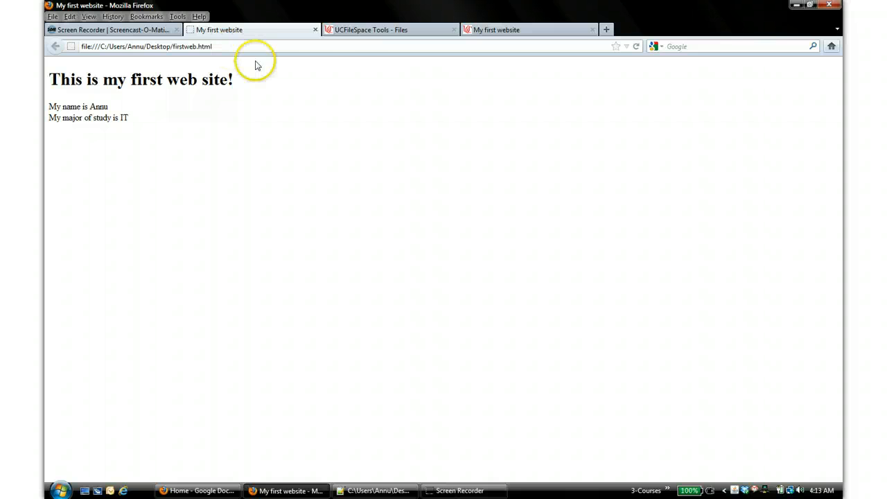
# - Compare the UCFileSpace, local and live tabs, checking the full live web address
pyautogui.click(360, 32)
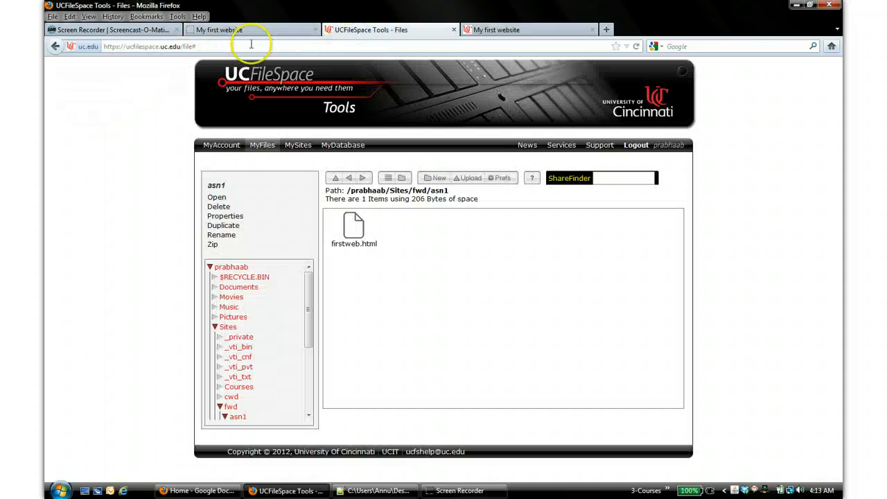
pyautogui.click(471, 31)
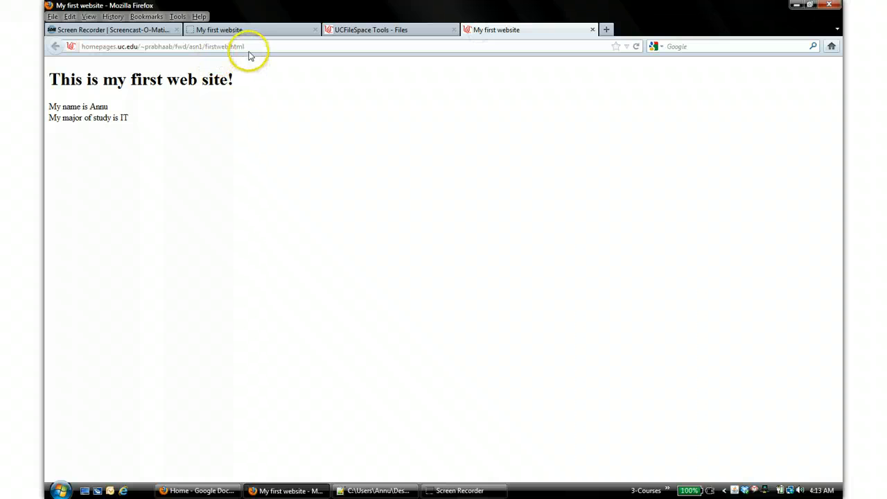
pyautogui.click(249, 31)
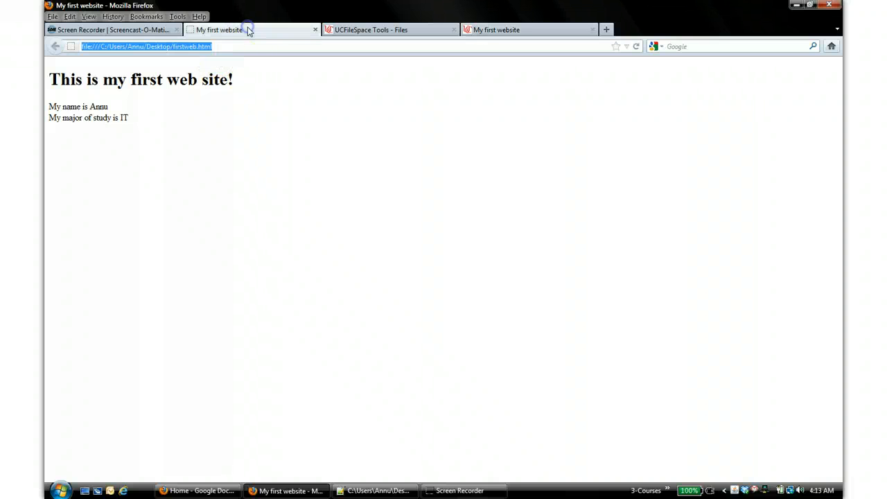
pyautogui.click(492, 34)
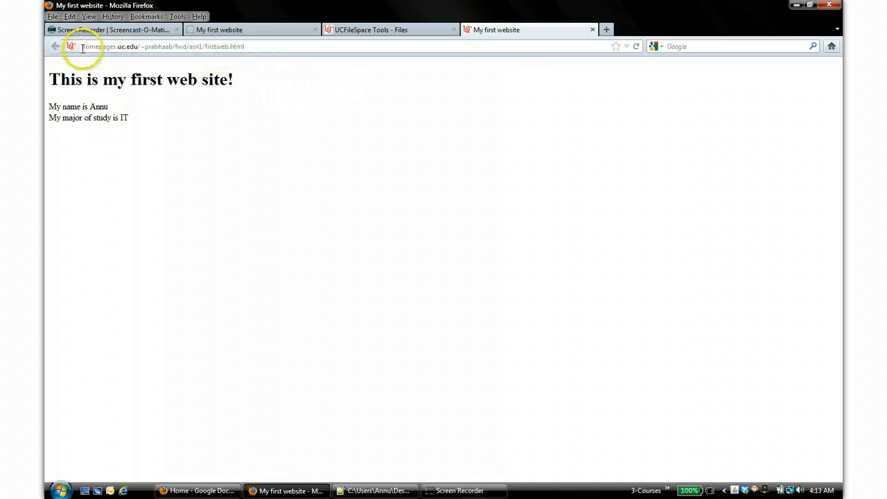
pyautogui.moveTo(82, 47); pyautogui.dragTo(260, 47)
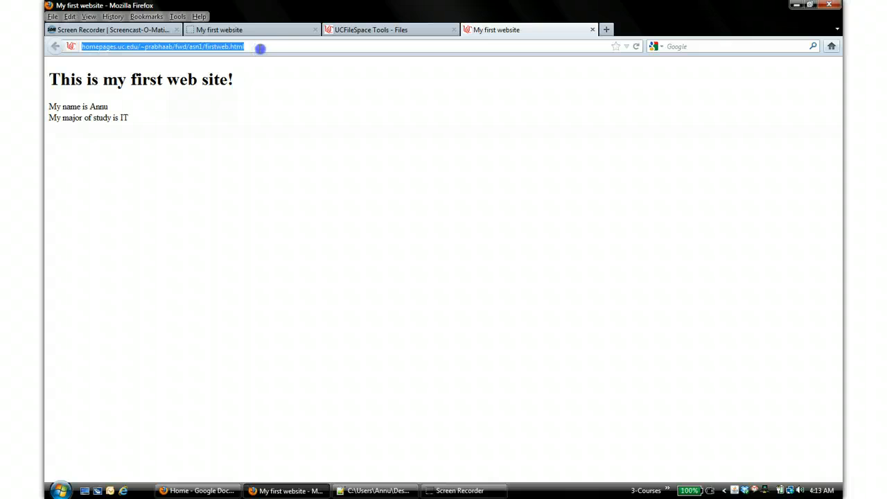
pyautogui.click(260, 48)
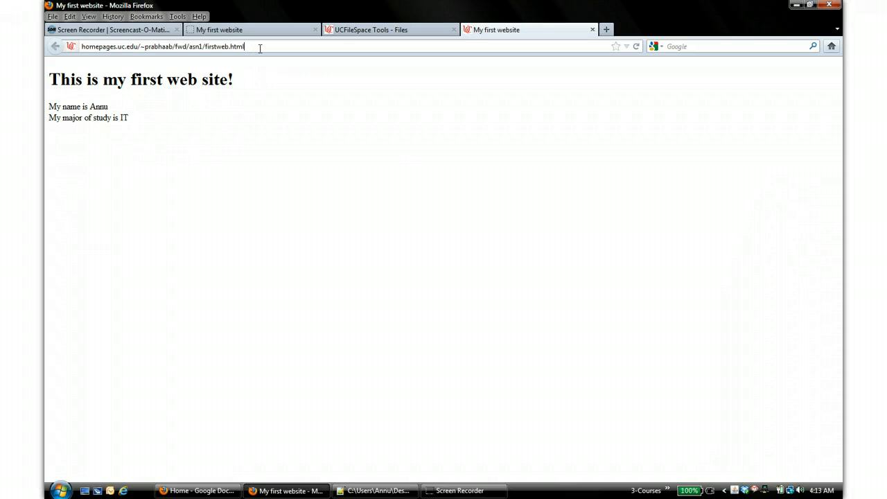
# - Request the page with 'Asn1' capitalised in the address and confirm it returns 404 Not Found
pyautogui.click(192, 46)
pyautogui.write('A')
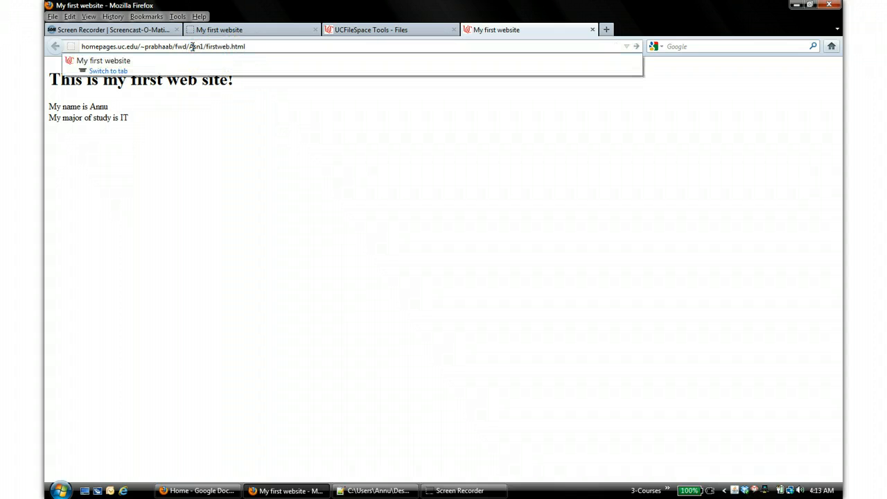
pyautogui.click(257, 45)
pyautogui.press('Return')
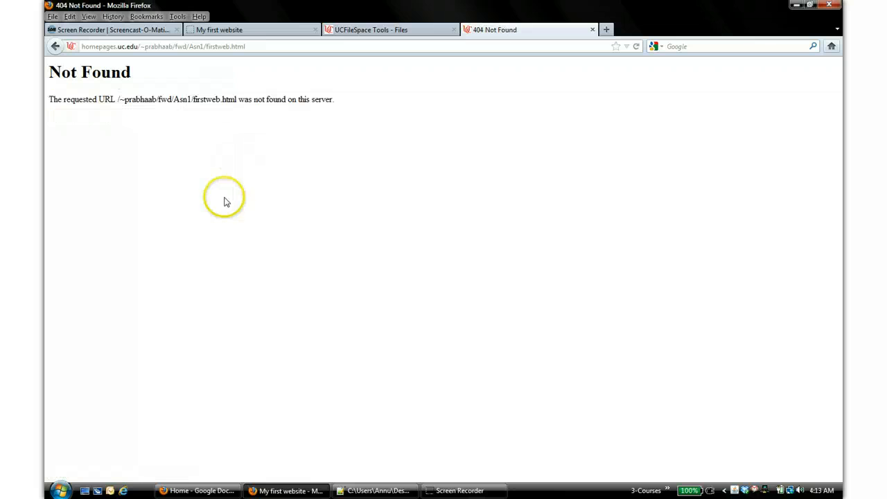
pyautogui.click(177, 99)
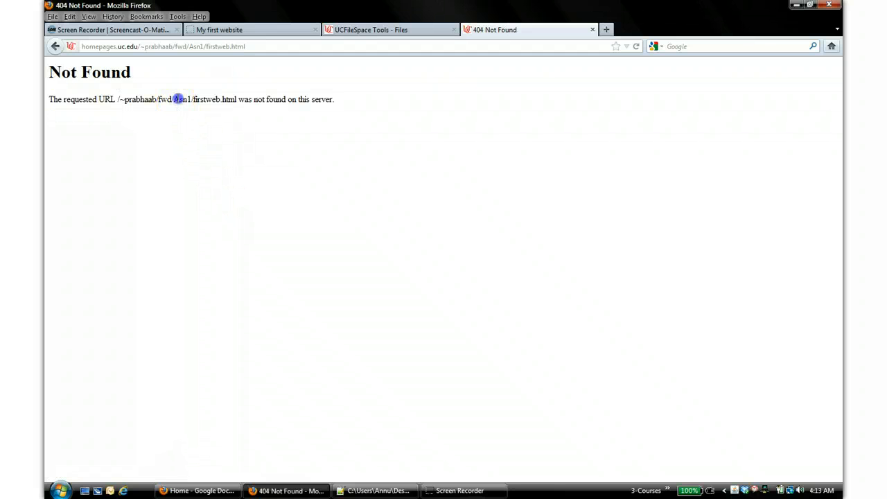
pyautogui.click(194, 126)
# - Restore lowercase 'asn1' in the address and switch back to the UCFileSpace file manager
pyautogui.click(191, 47)
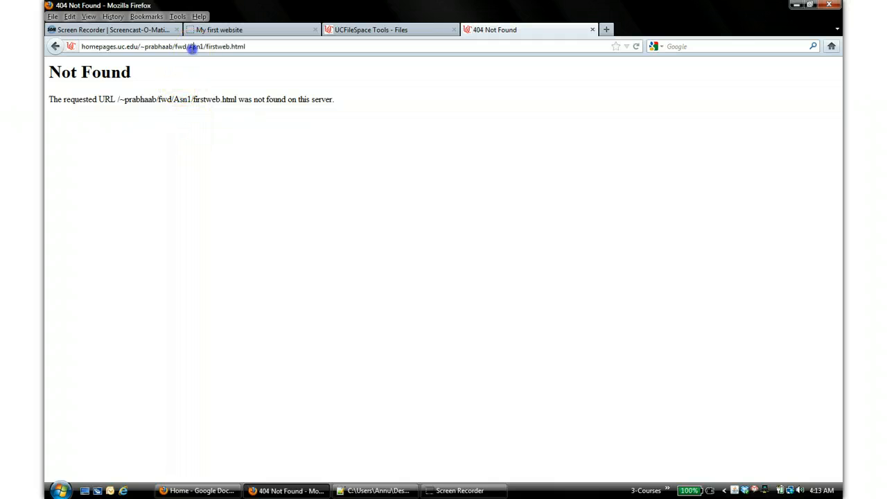
pyautogui.write('a')
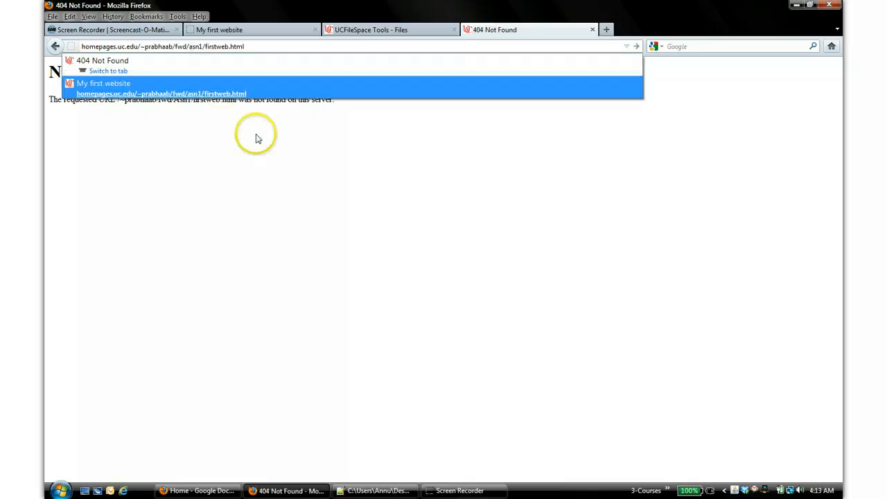
pyautogui.doubleClick(255, 135)
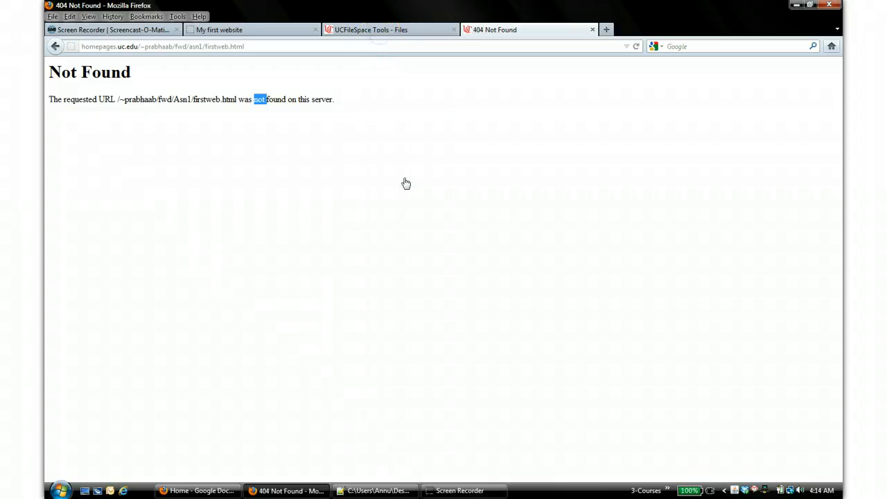
pyautogui.hotkey('ctrl', 'pageup')
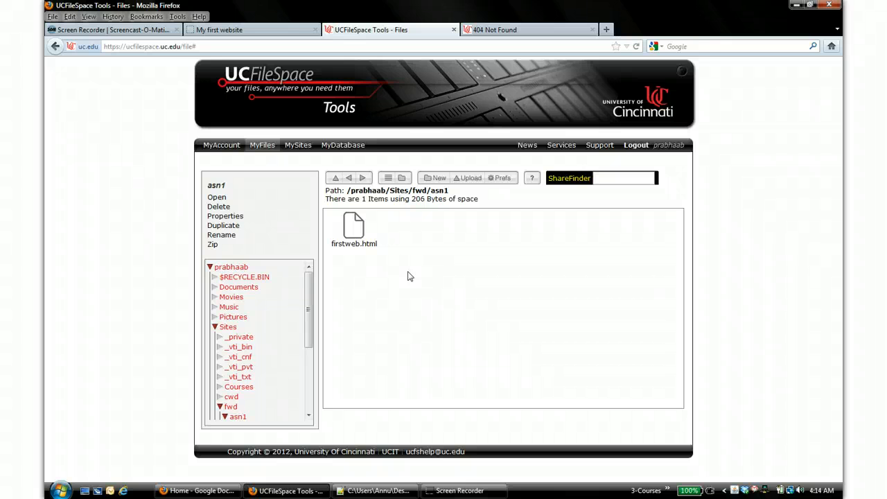
# - Reload the 404 tab at the lowercase asn1 address, then return to UCFileSpace's asn1 folder
pyautogui.click(270, 36)
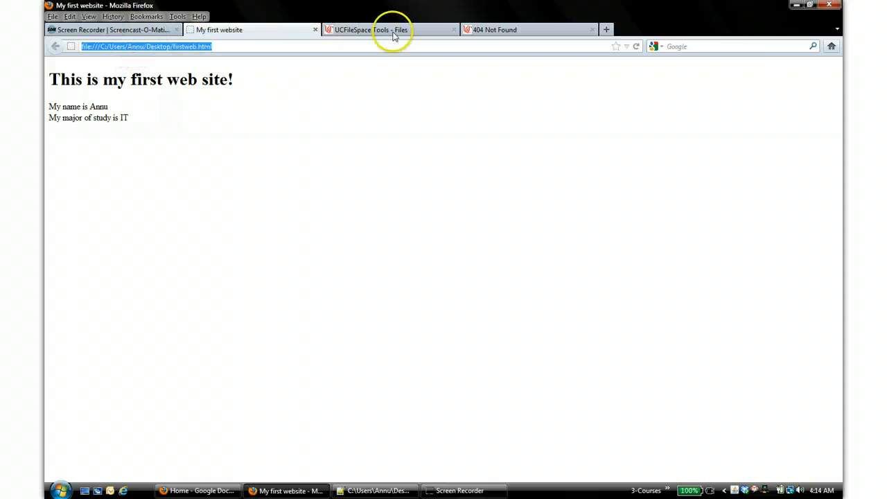
pyautogui.click(466, 33)
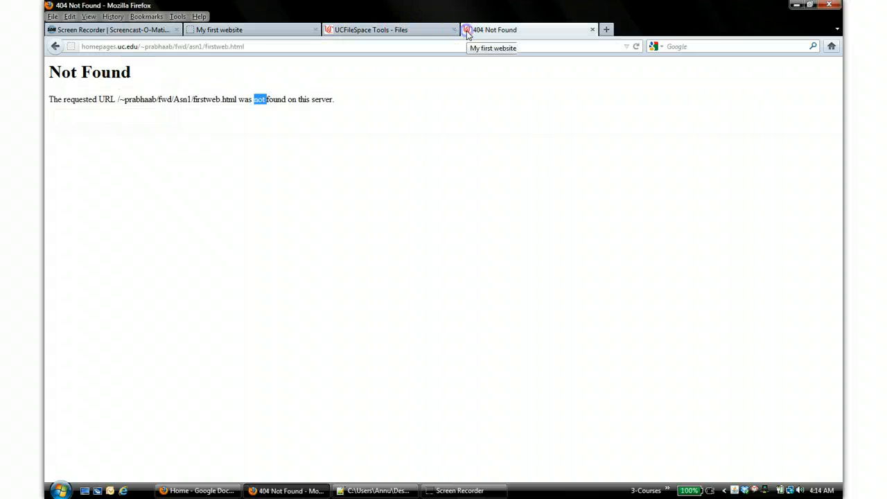
pyautogui.click(252, 45)
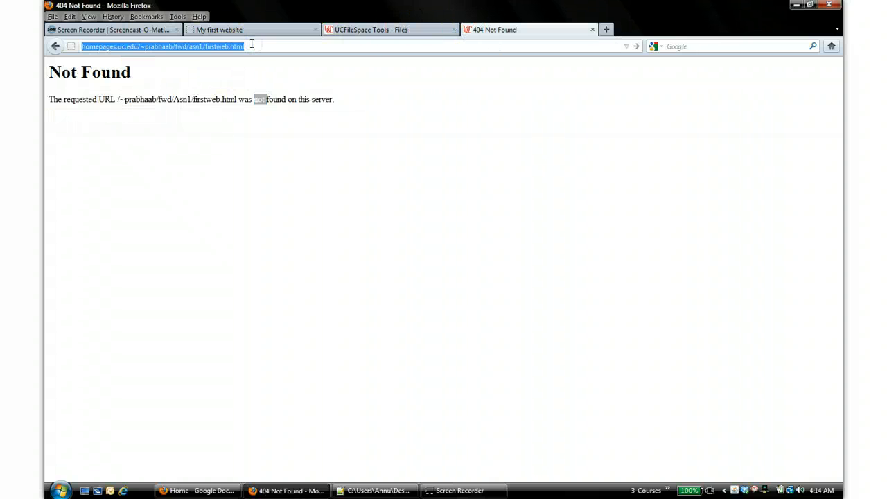
pyautogui.press('Return')
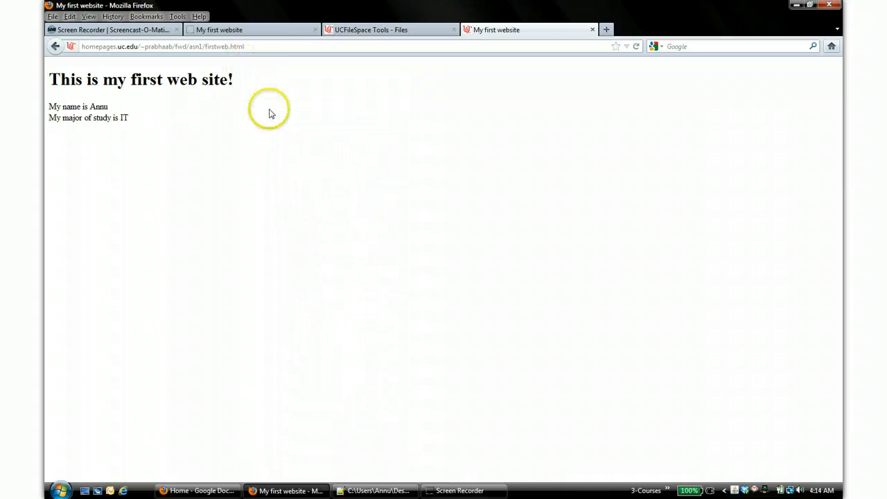
pyautogui.click(374, 31)
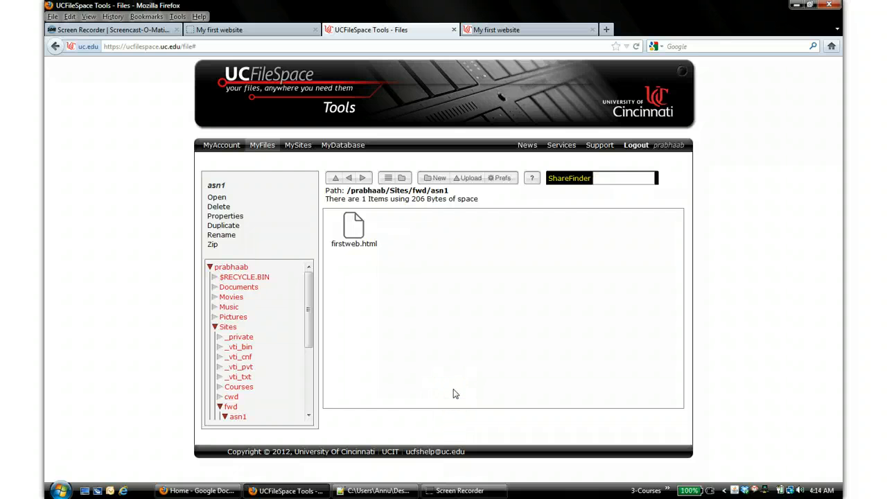
pyautogui.moveTo(378, 490)
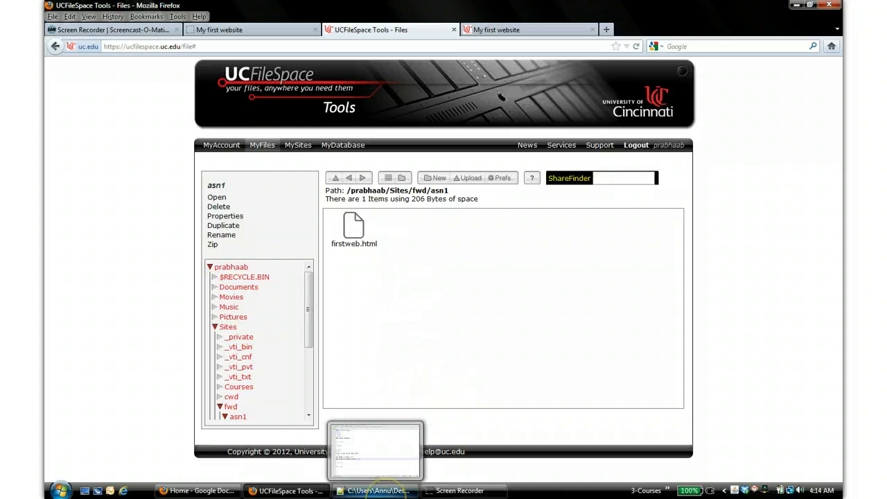